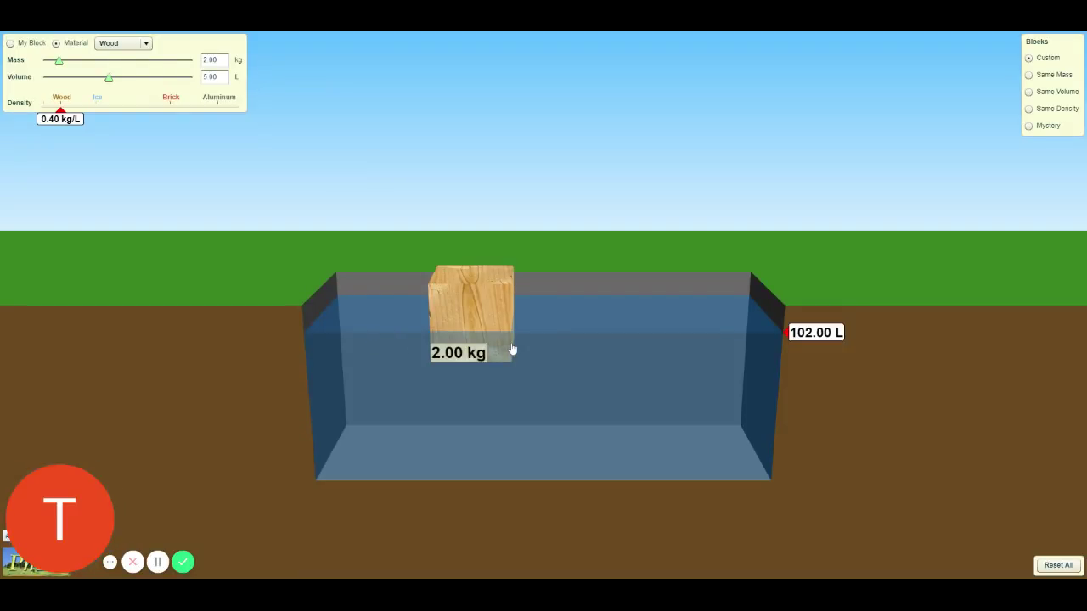
Dip the wood block again, then make it 0.75 kg Styrofoam on the ground beside the tank
left_click_drag(485, 328, 257, 233)
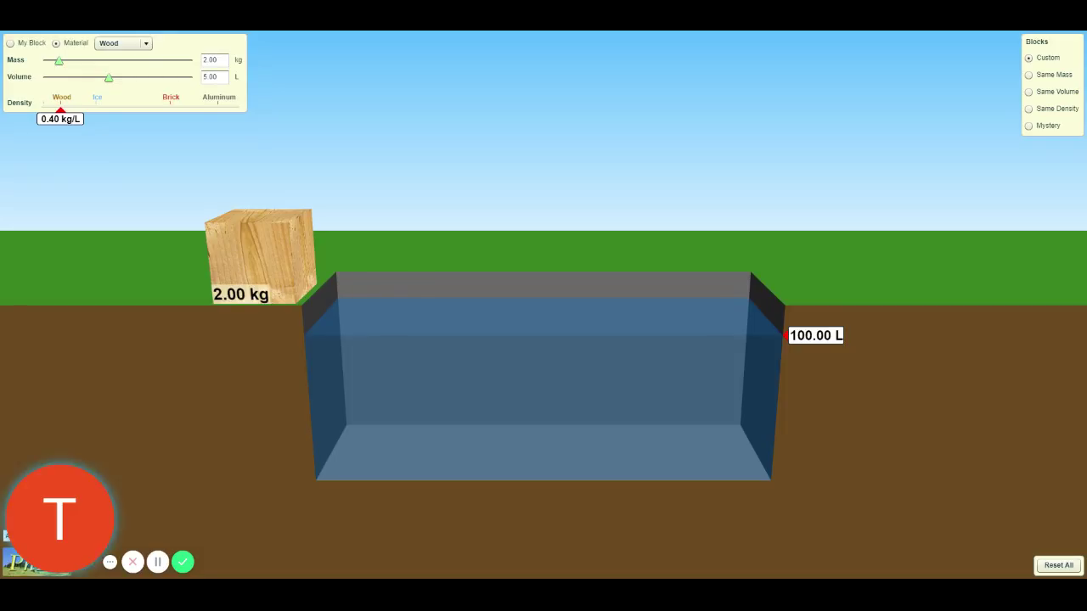
left_click_drag(240, 267, 449, 245)
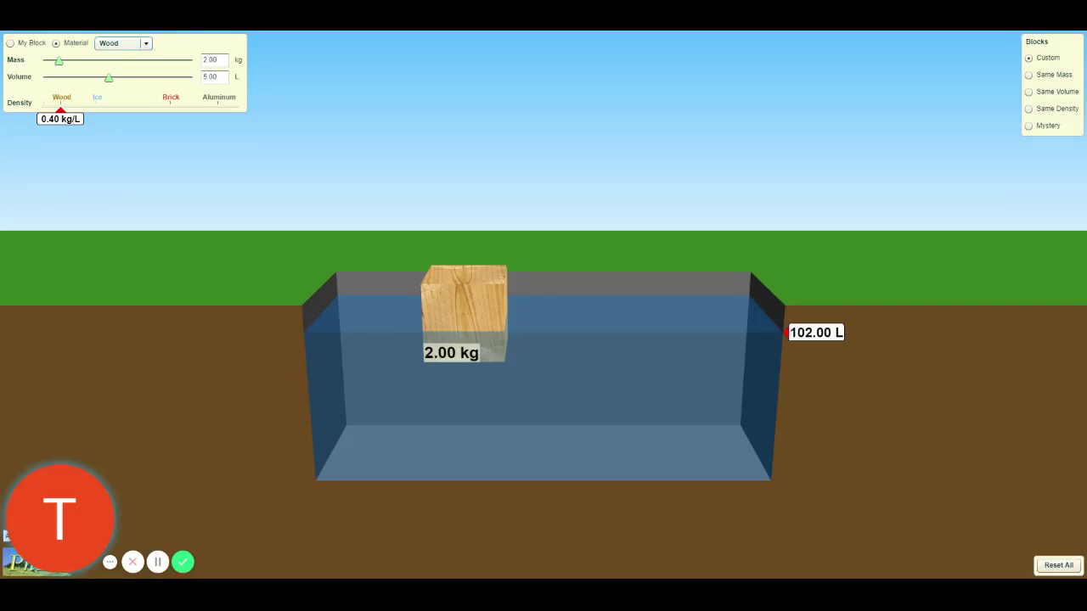
left_click(145, 43)
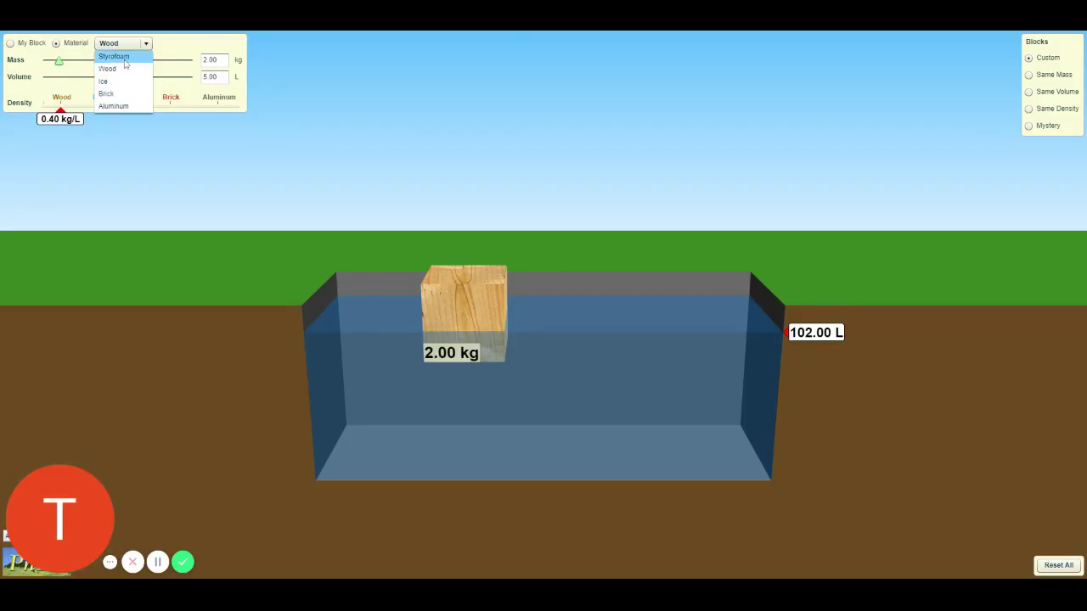
left_click(124, 57)
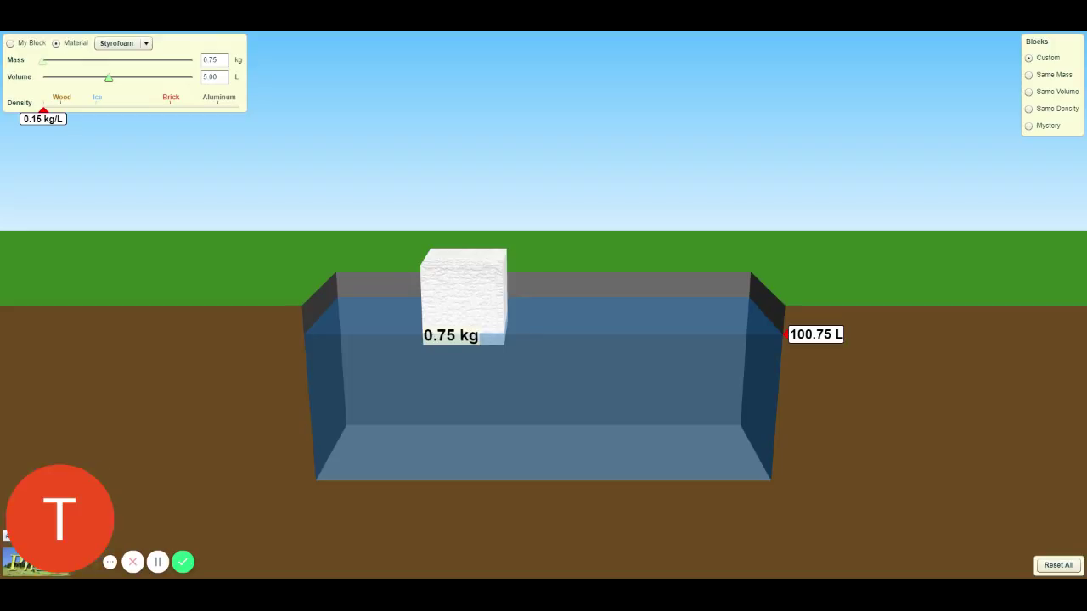
left_click_drag(458, 295, 201, 196)
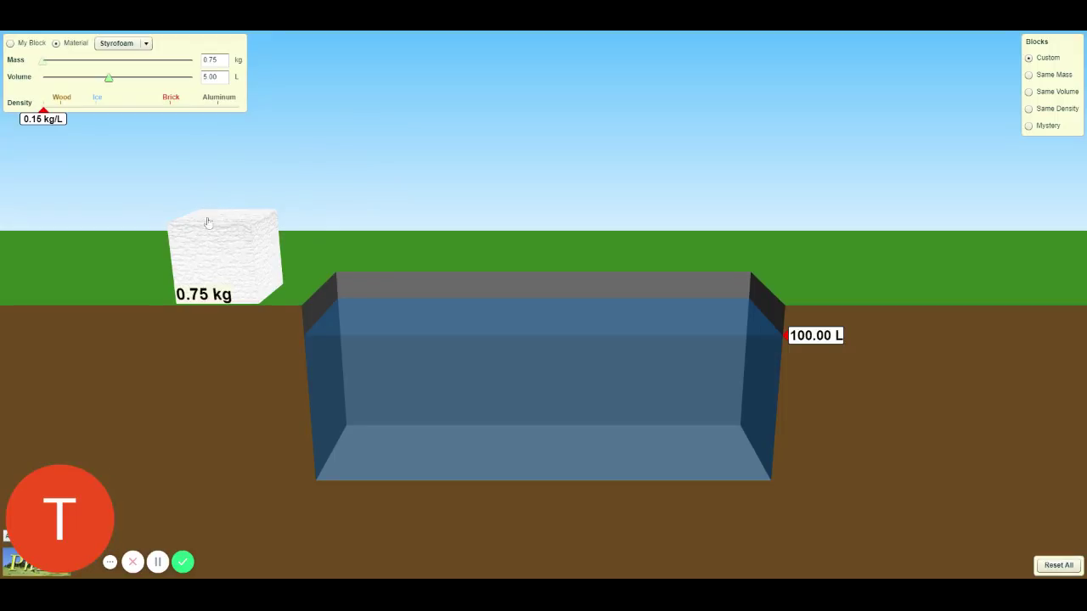
Drop the 0.75 kg Styrofoam block into the water so it floats high, raising it to 100.75 L
left_click_drag(214, 250, 458, 208)
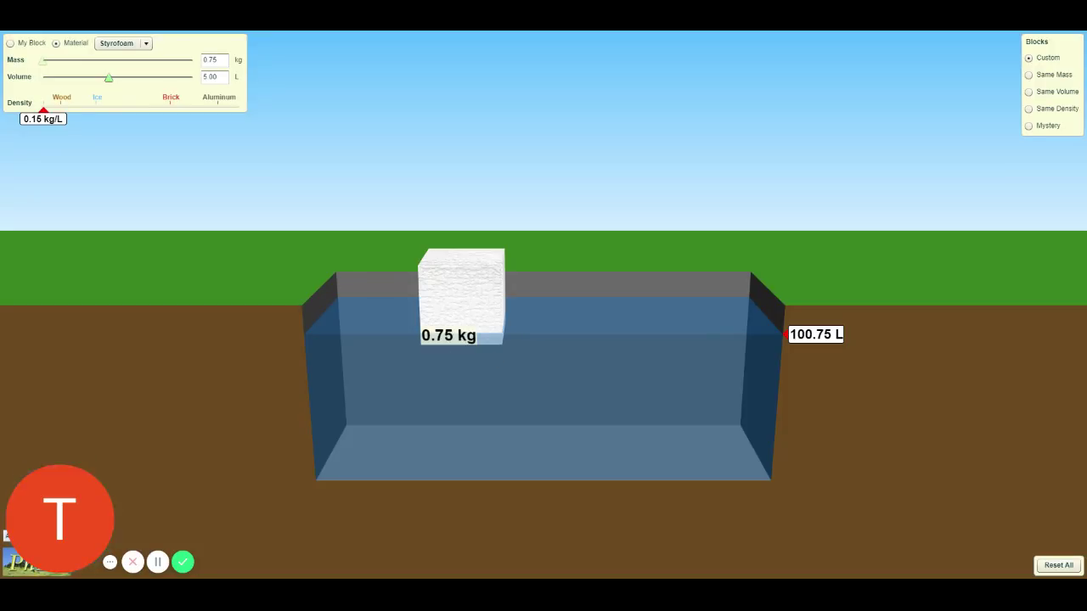
left_click_drag(449, 317, 470, 245)
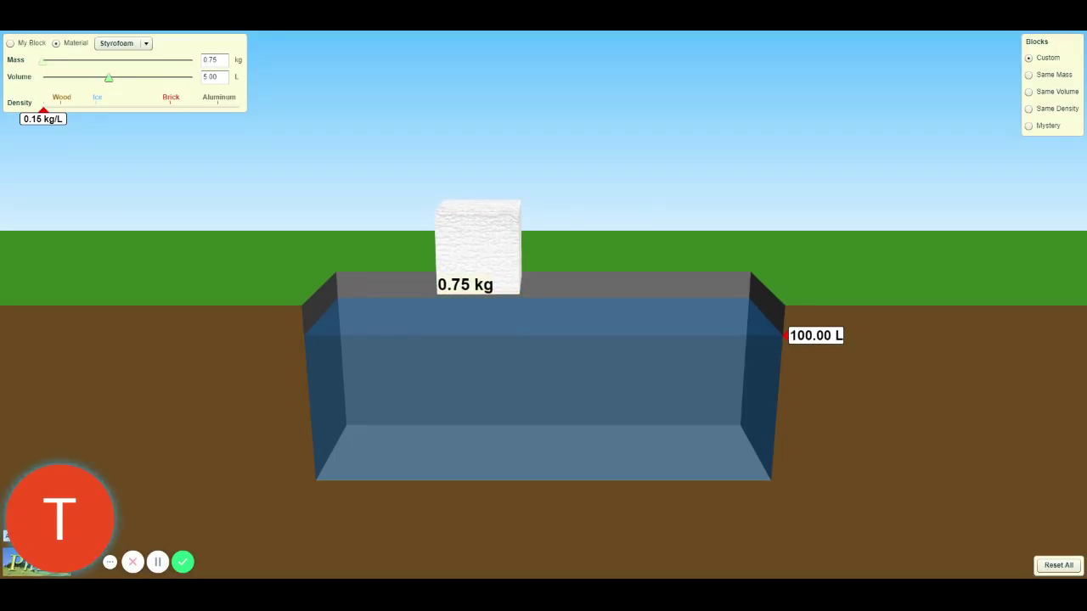
left_click_drag(469, 245, 470, 245)
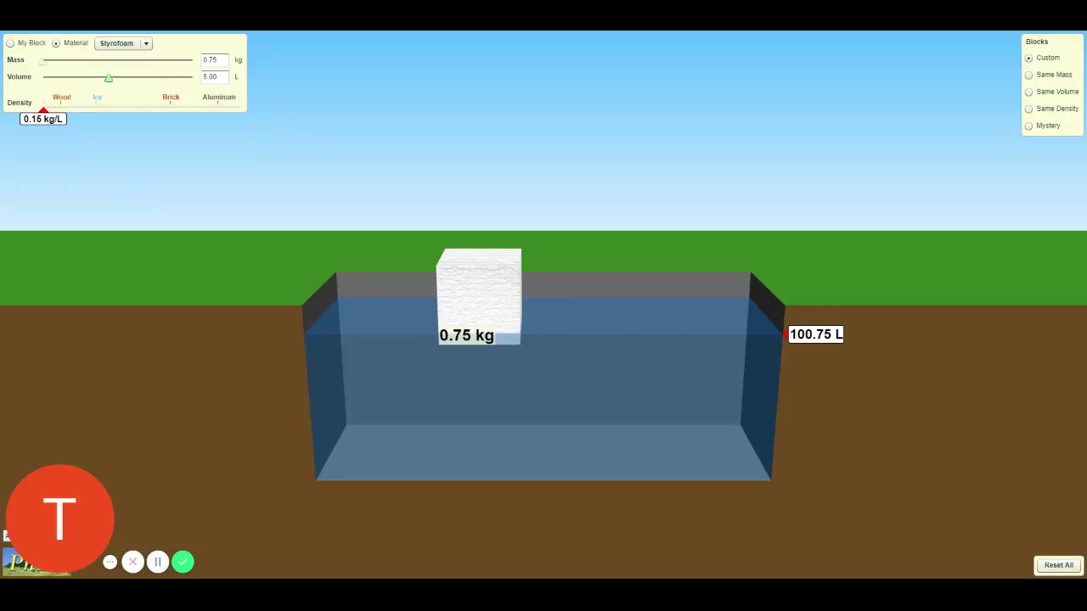
Change the block to 2.00 kg Wood (0.40 kg/L) and leave it floating, water at 102.00 L
left_click(124, 43)
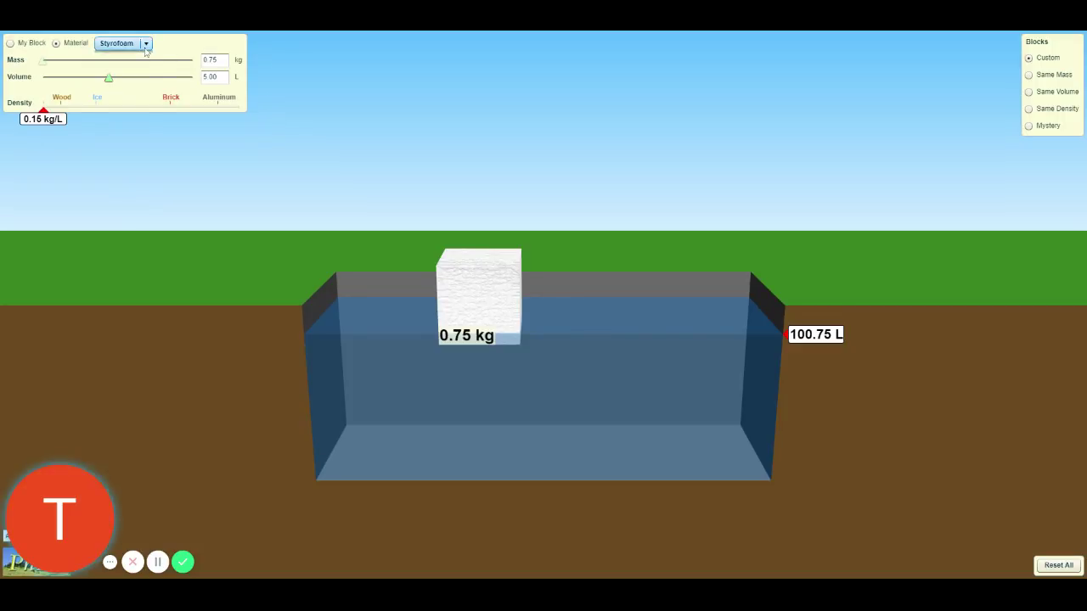
left_click(127, 64)
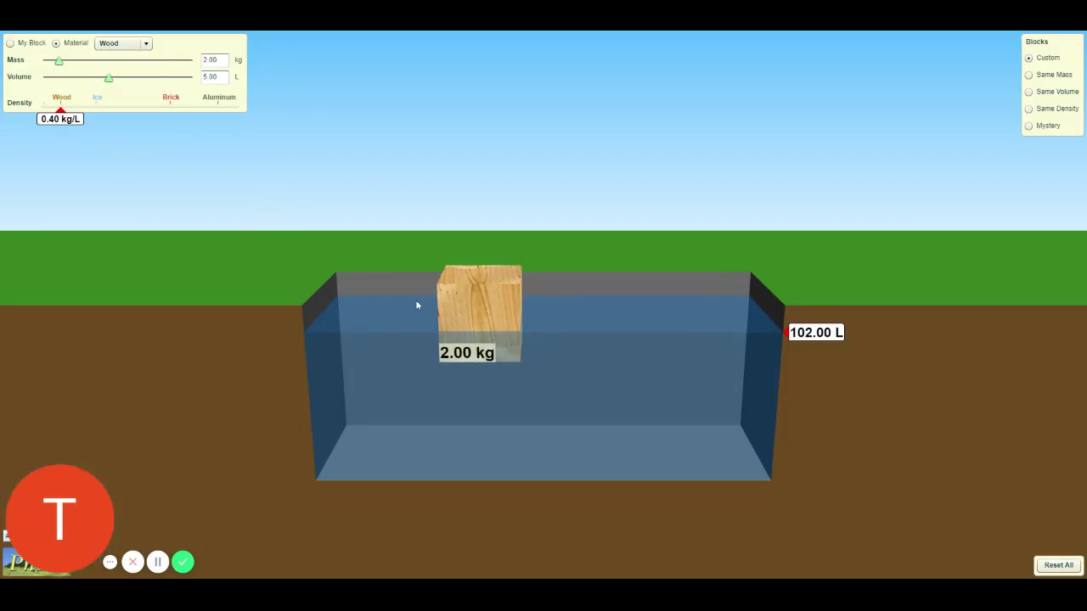
left_click_drag(469, 320, 481, 275)
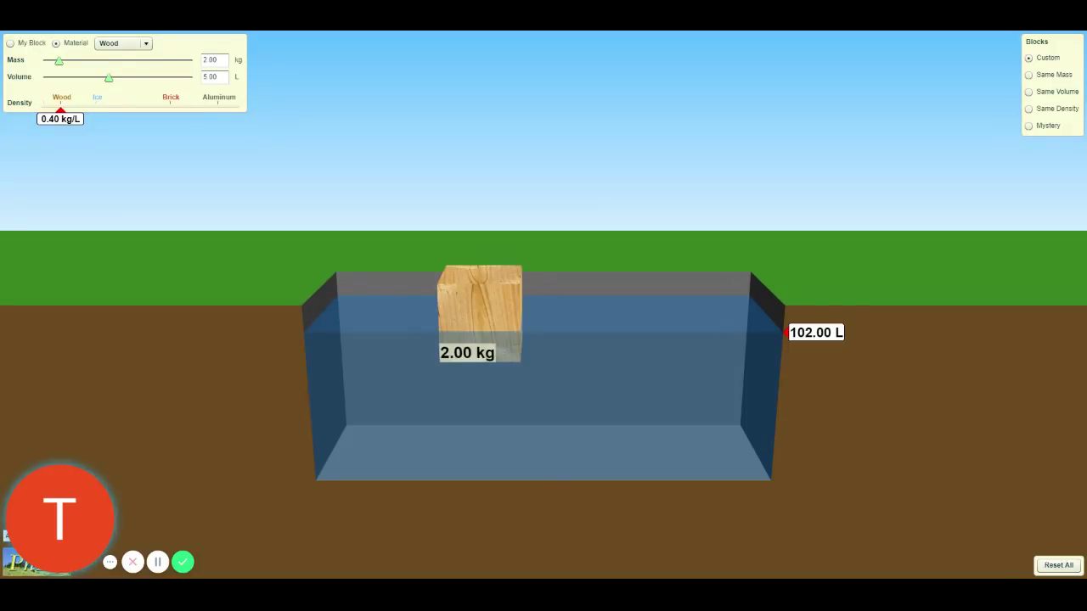
Make the block 4.60 kg Ice and lower it back in to float mostly submerged, water at 104.60 L
left_click(140, 44)
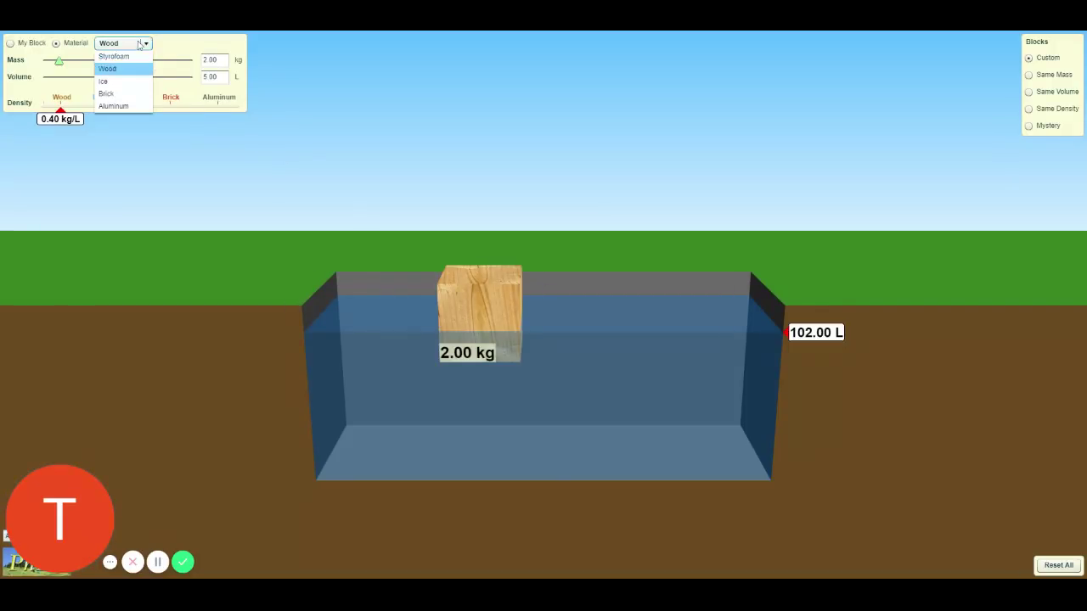
left_click(117, 81)
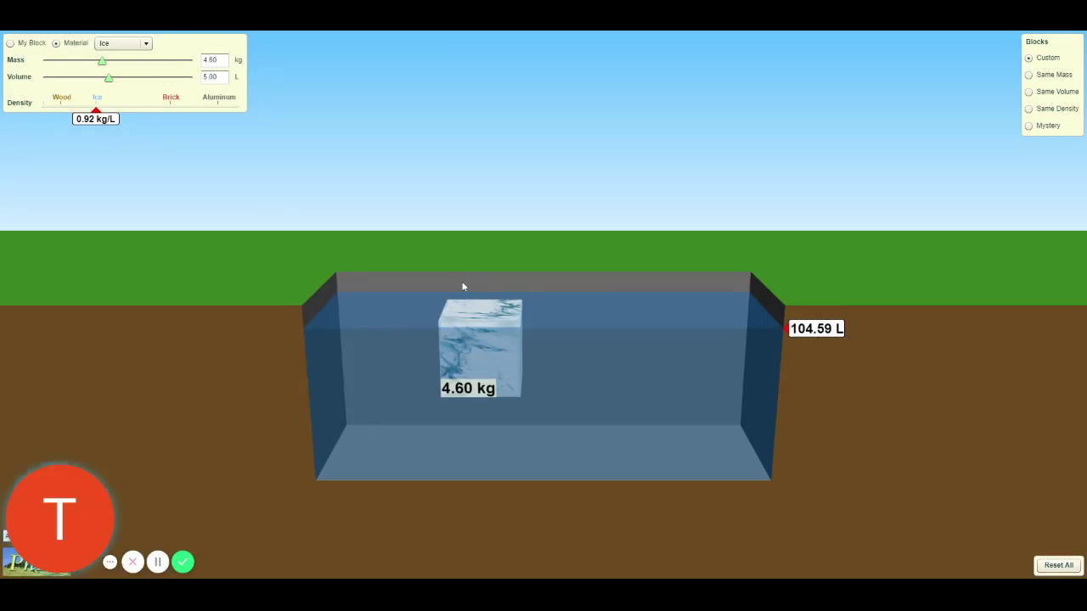
left_click_drag(481, 349, 237, 247)
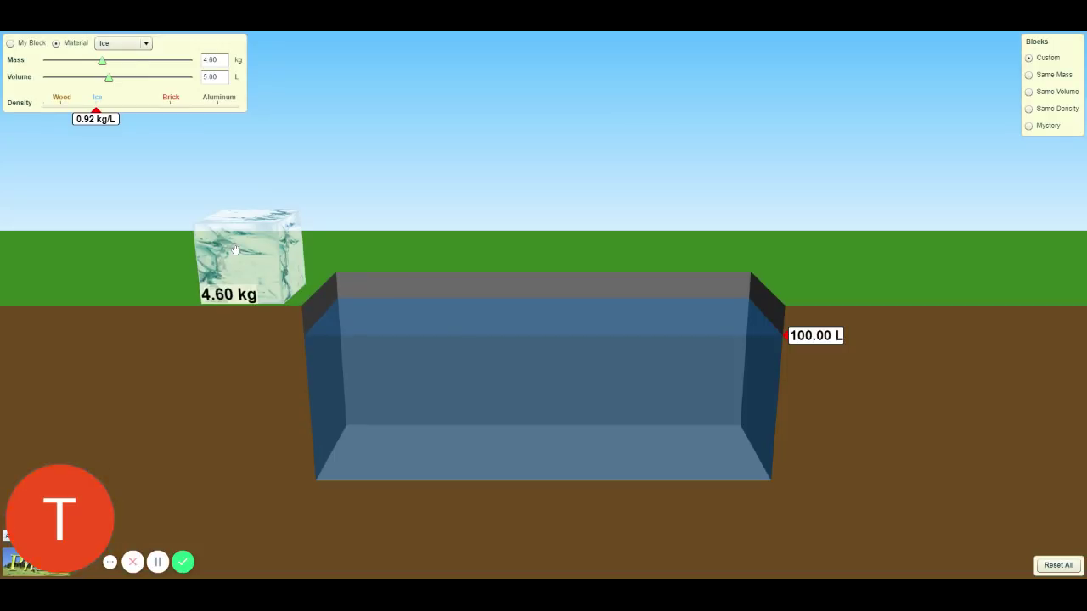
left_click_drag(236, 249, 492, 262)
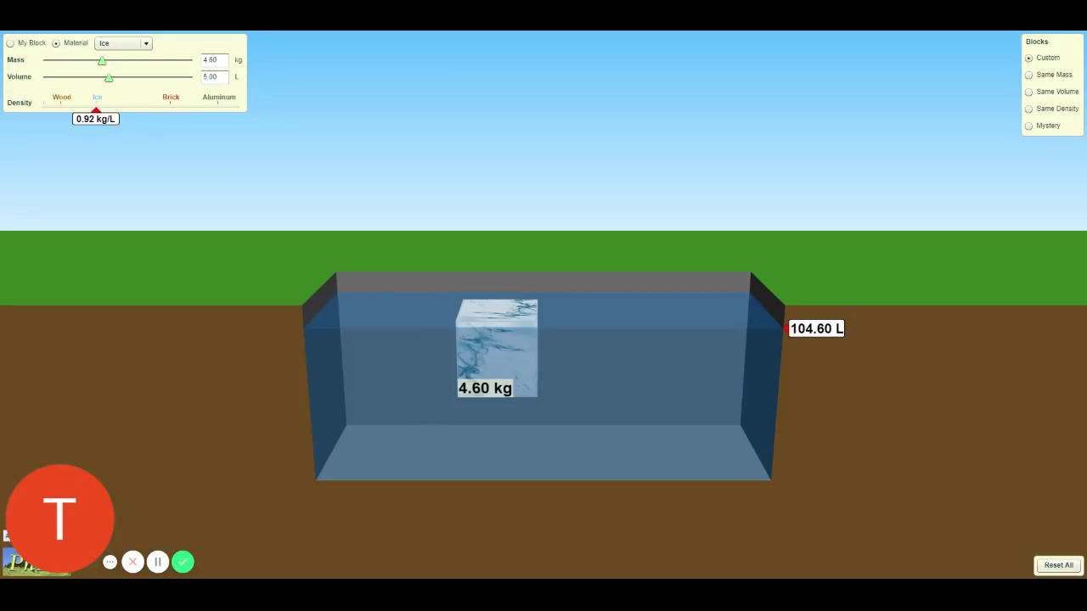
Make the block 10.00 kg Brick (2.00 kg/L) and drop it in to sink, water at 105.00 L
left_click(125, 43)
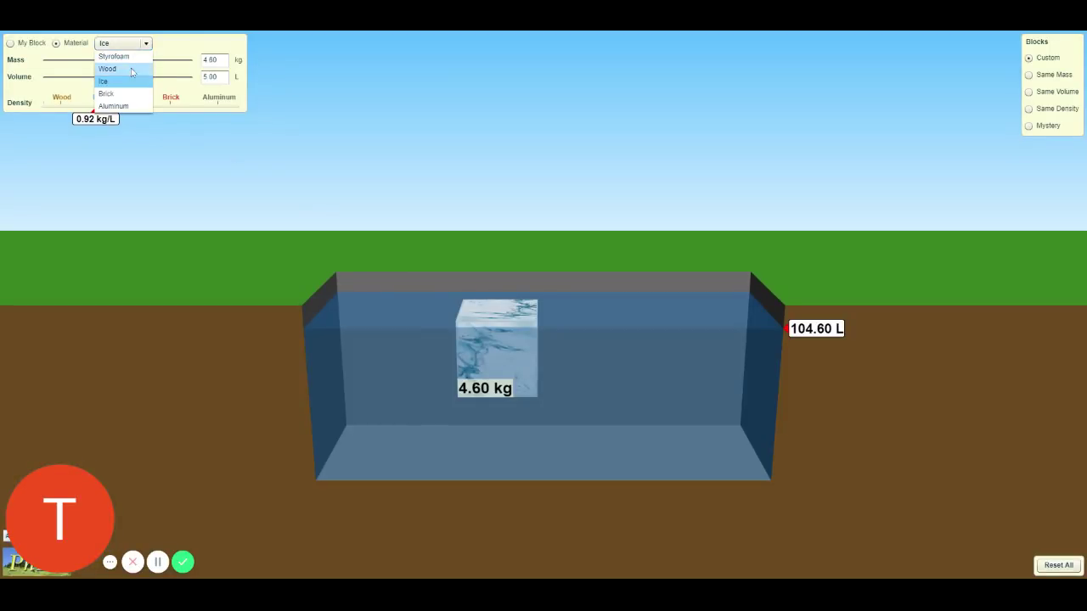
left_click(130, 97)
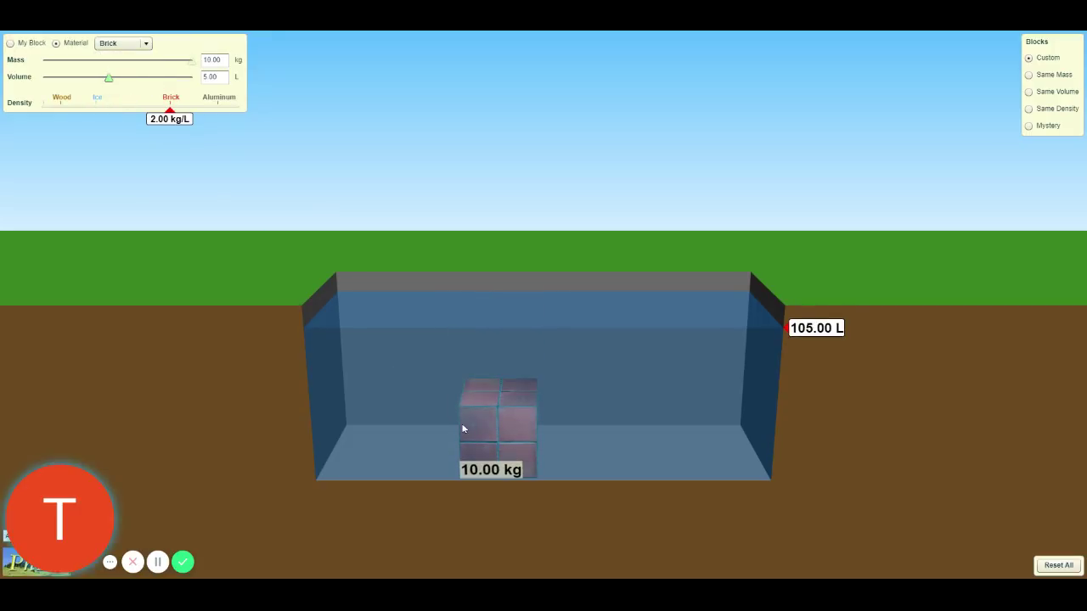
left_click_drag(493, 444, 246, 211)
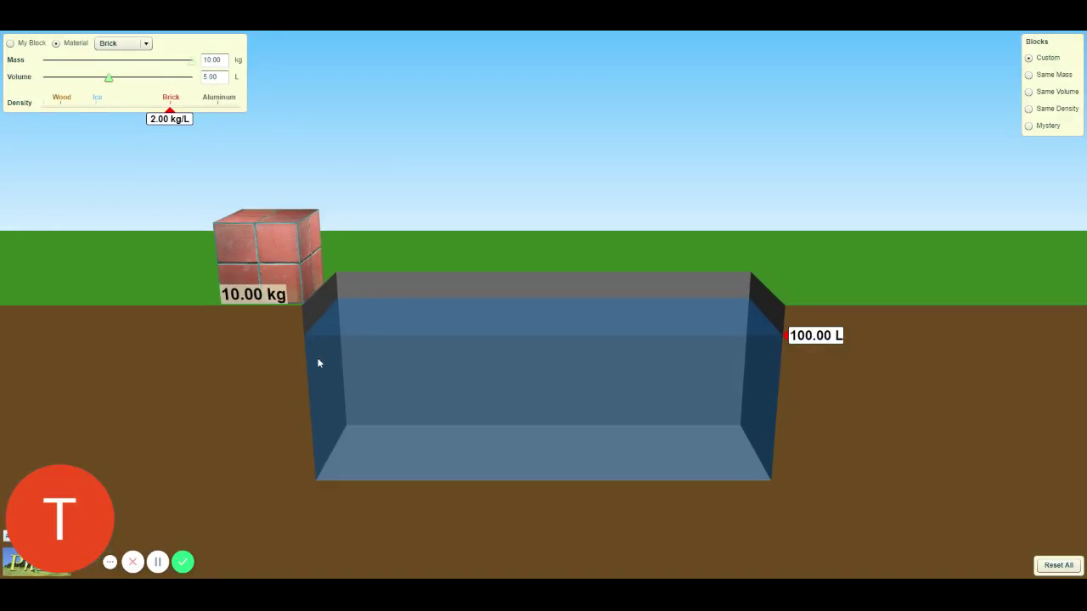
left_click_drag(259, 279, 485, 263)
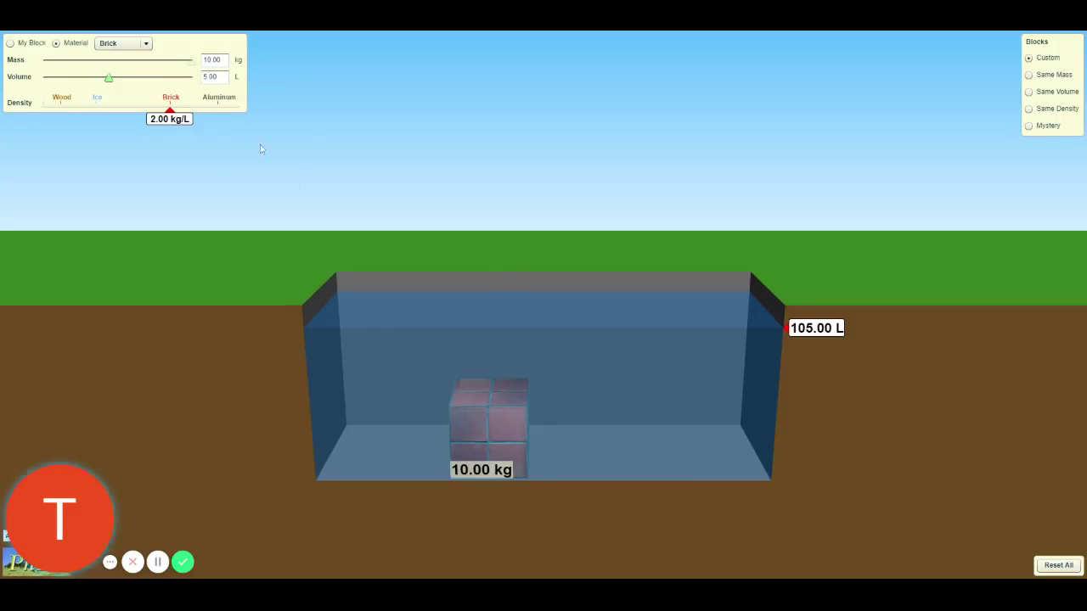
Make the block 13.50 kg Aluminum (2.70 kg/L) and drop it in to rest on the pool floor
left_click(137, 46)
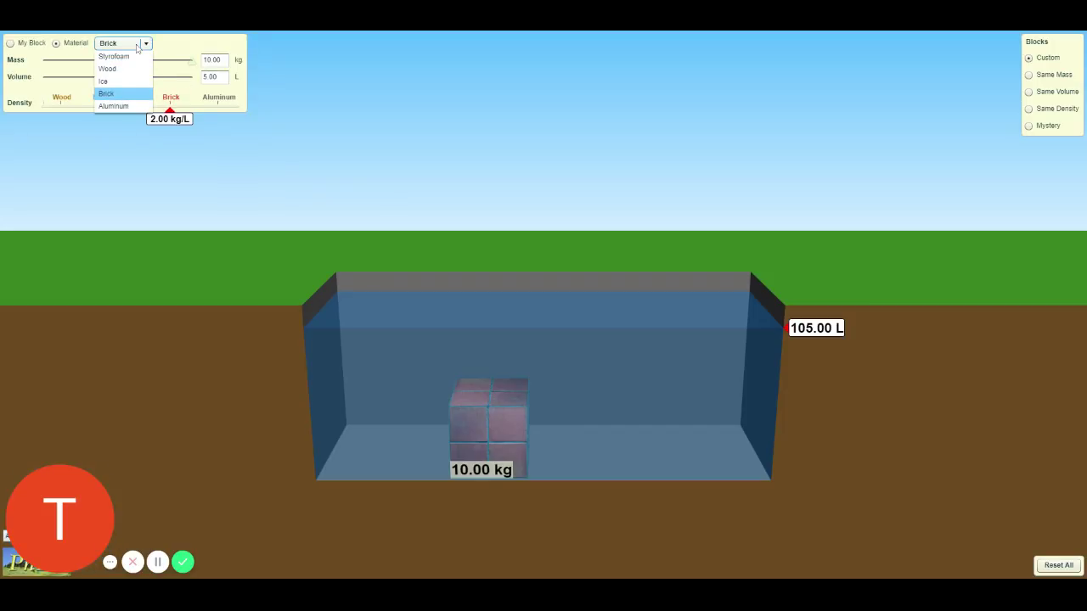
left_click(136, 107)
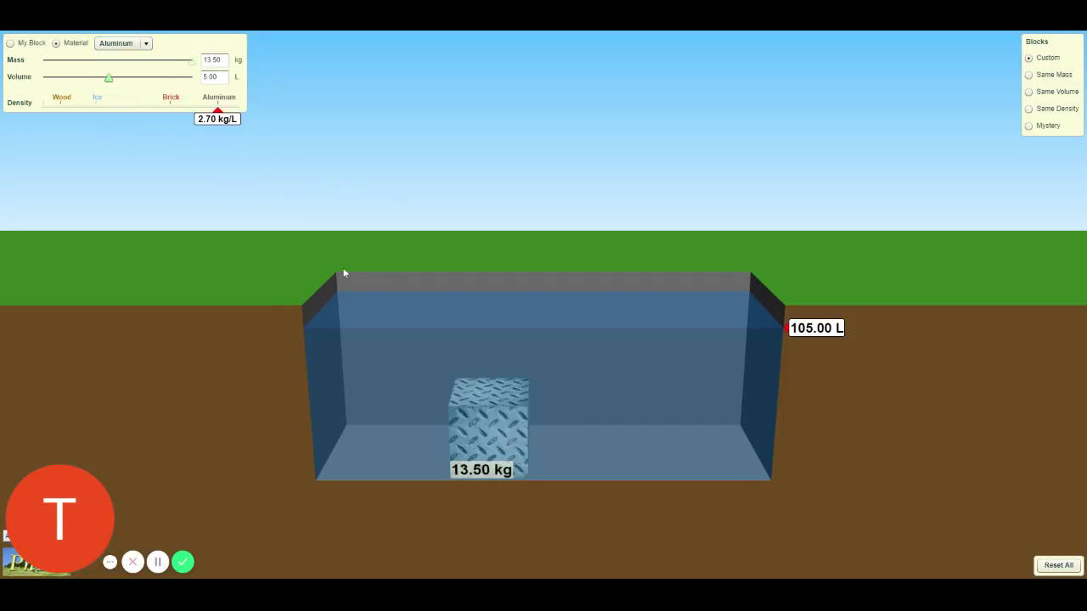
left_click_drag(443, 422, 226, 217)
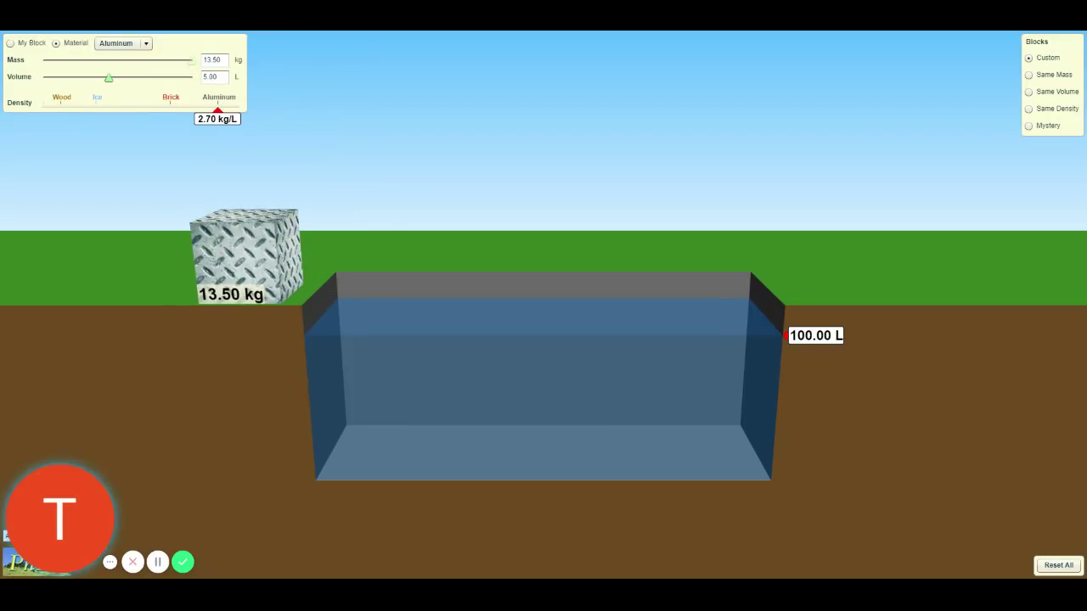
left_click_drag(231, 234, 467, 243)
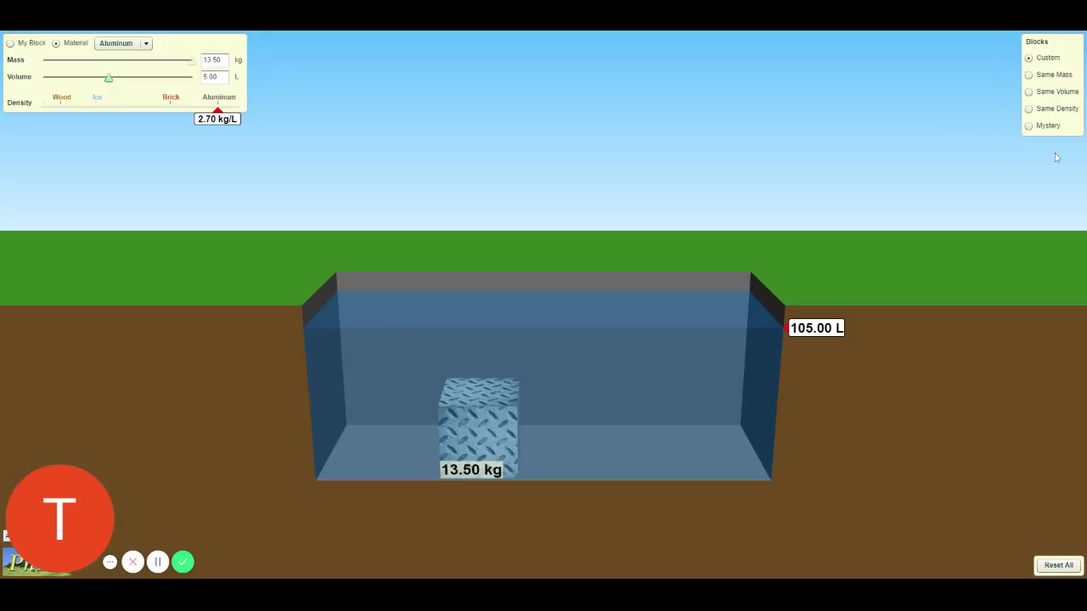
Select the Same Mass block set of four 5.00 kg blocks
left_click(1031, 79)
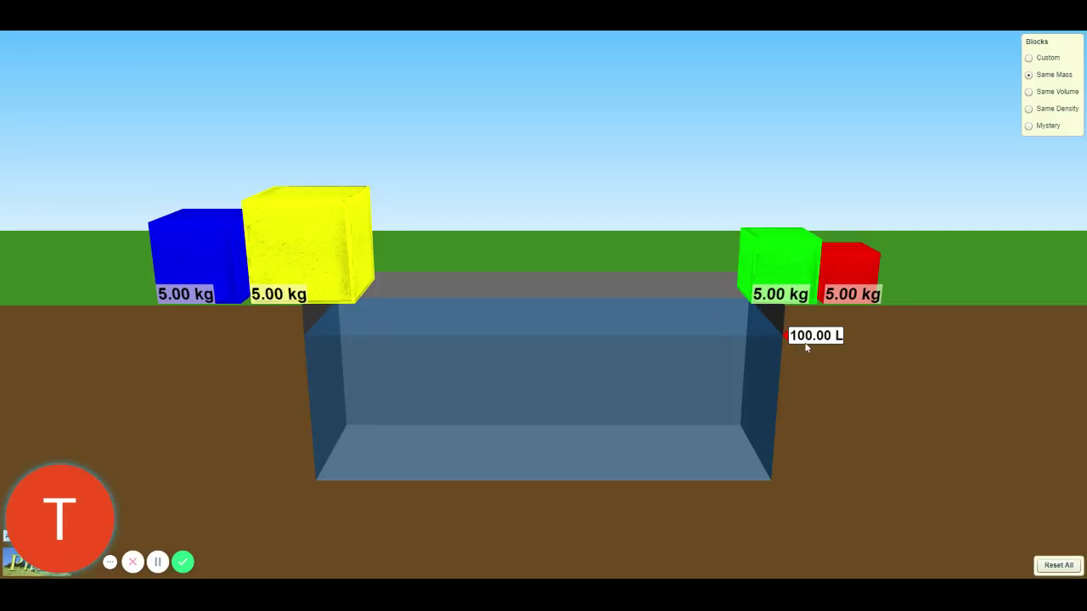
Sink the blue 5.00 kg block twice (water 105.00 L), then return it to the left ground
left_click_drag(200, 259, 532, 148)
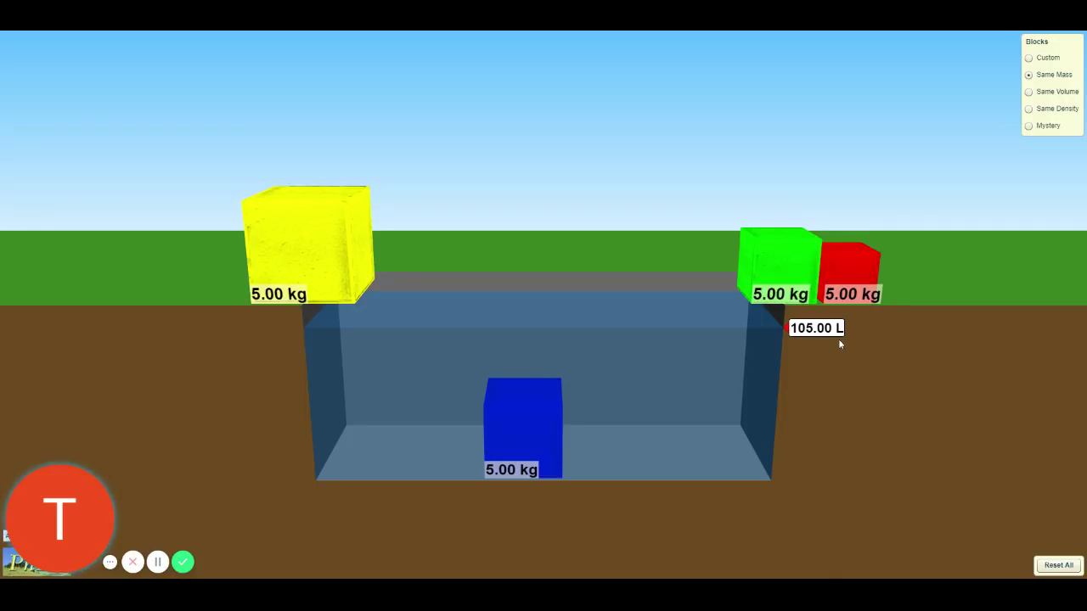
left_click_drag(544, 451, 561, 154)
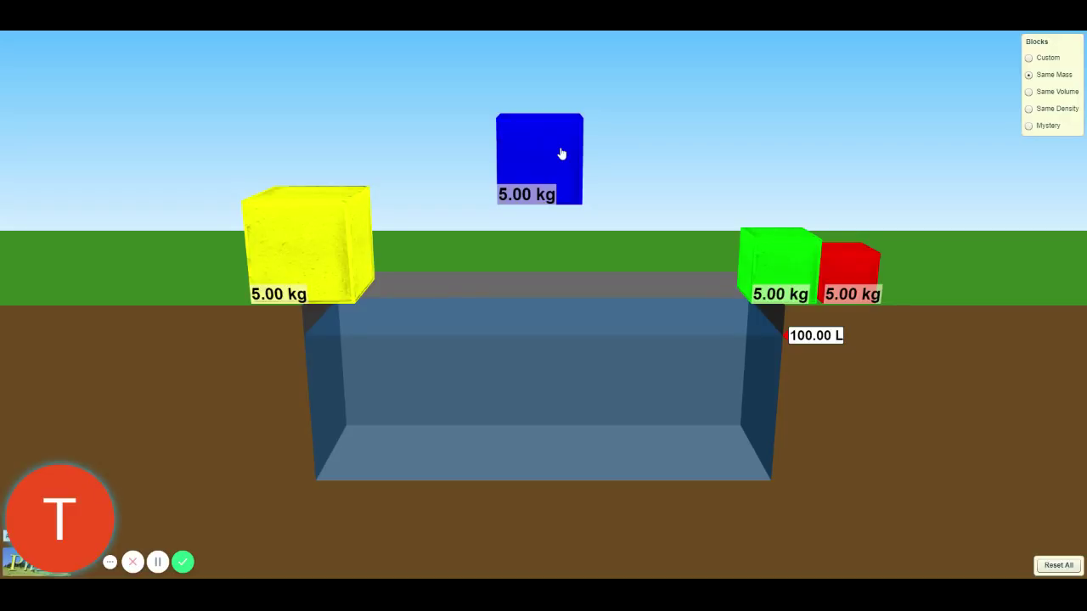
left_click_drag(561, 154, 561, 154)
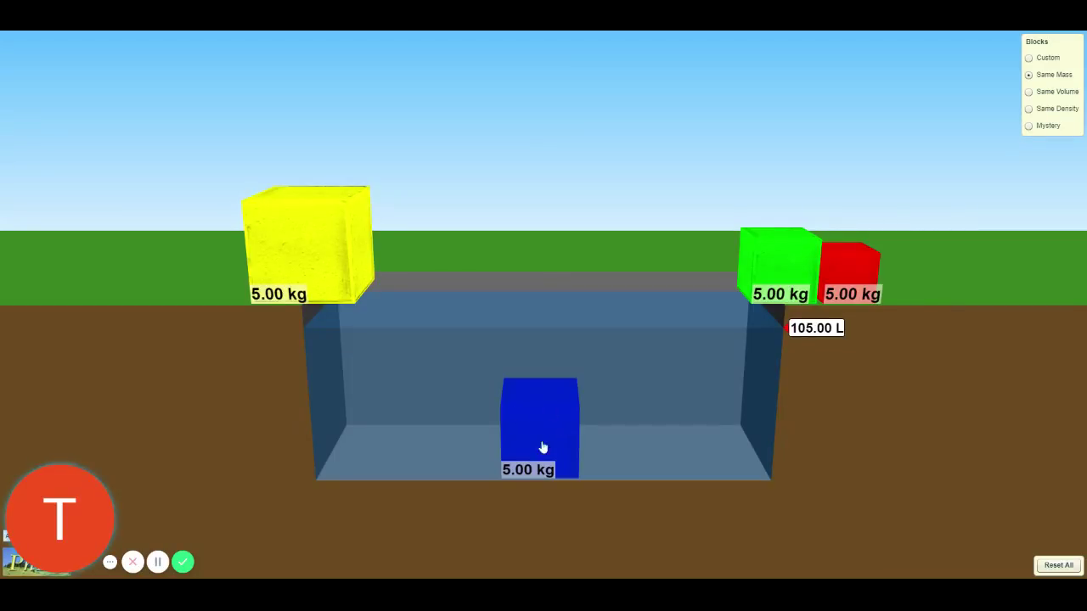
left_click_drag(539, 432, 122, 66)
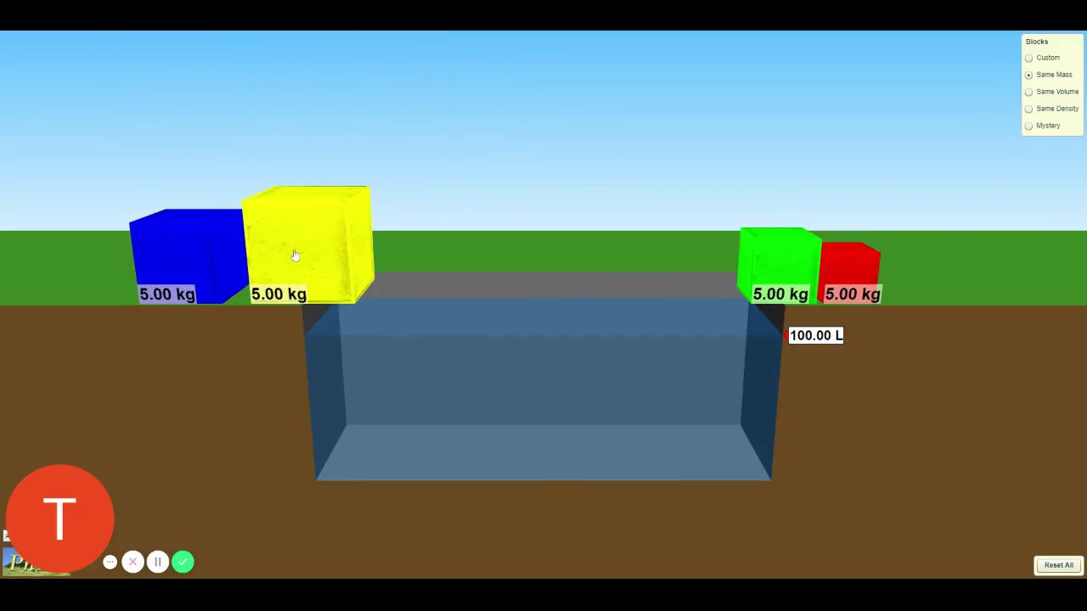
Float the yellow 5.00 kg block, push it under and release it, then set it beside blue
left_click_drag(293, 252, 505, 203)
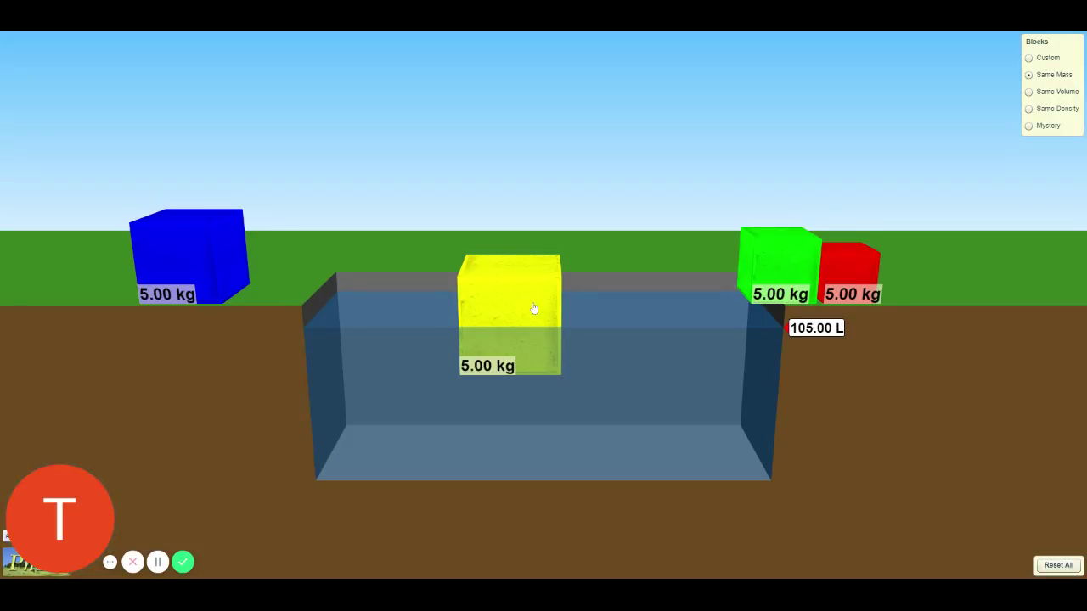
left_click_drag(538, 309, 545, 388)
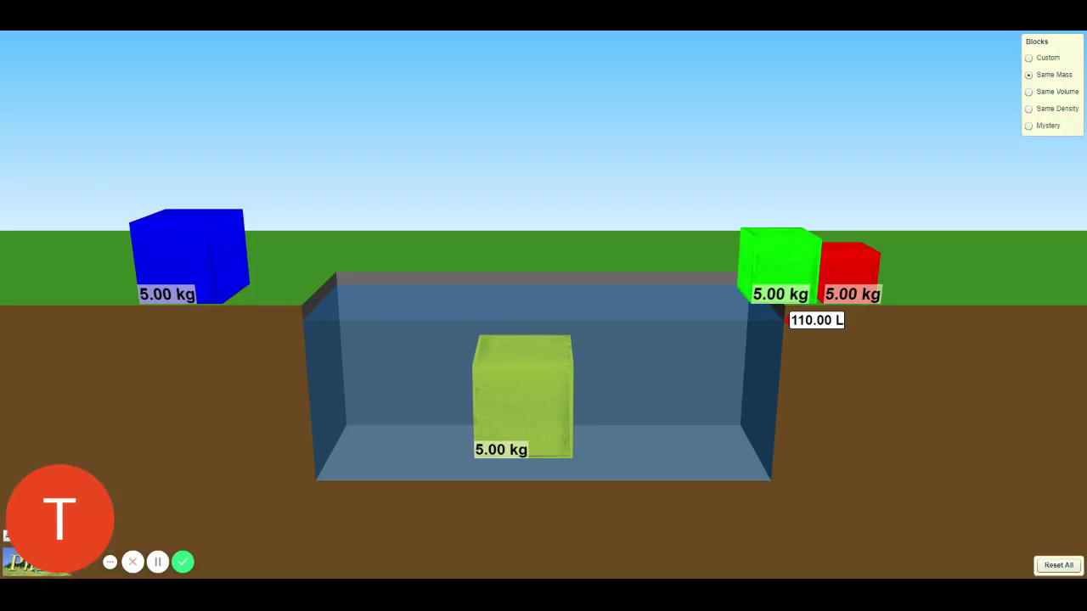
left_click_drag(522, 395, 558, 182)
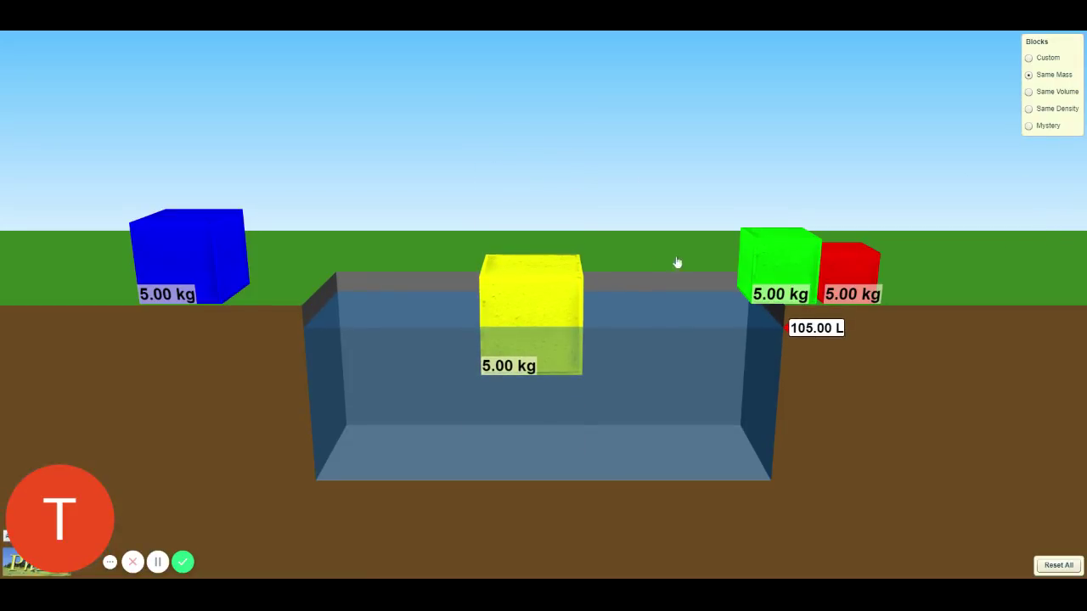
left_click_drag(569, 315, 255, 224)
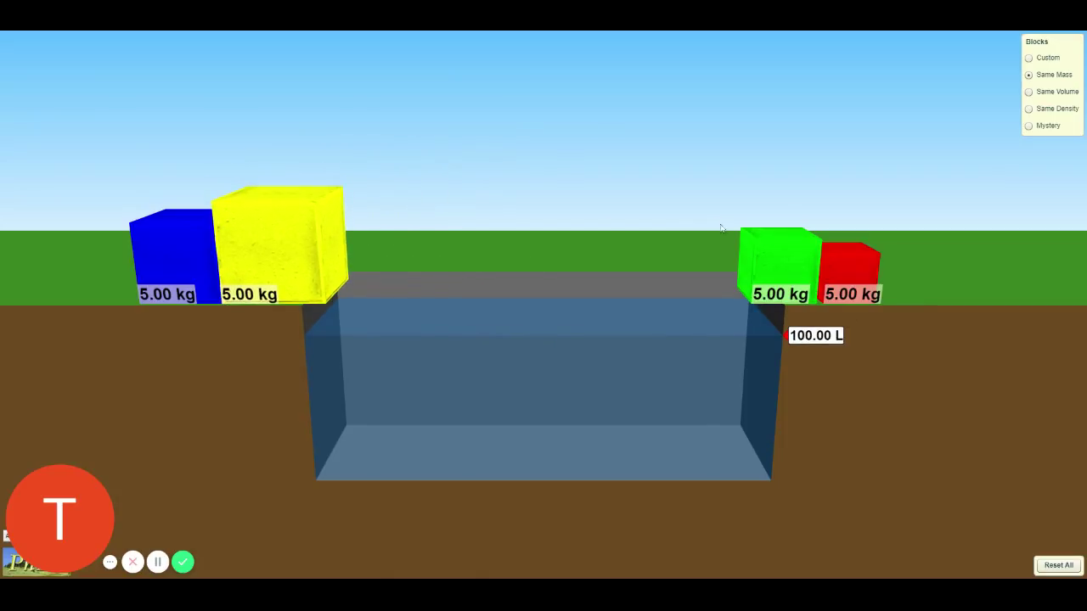
Sink the green block, set it beside red, then sink the red 5.00 kg block (101.25 L)
left_click_drag(779, 274, 527, 206)
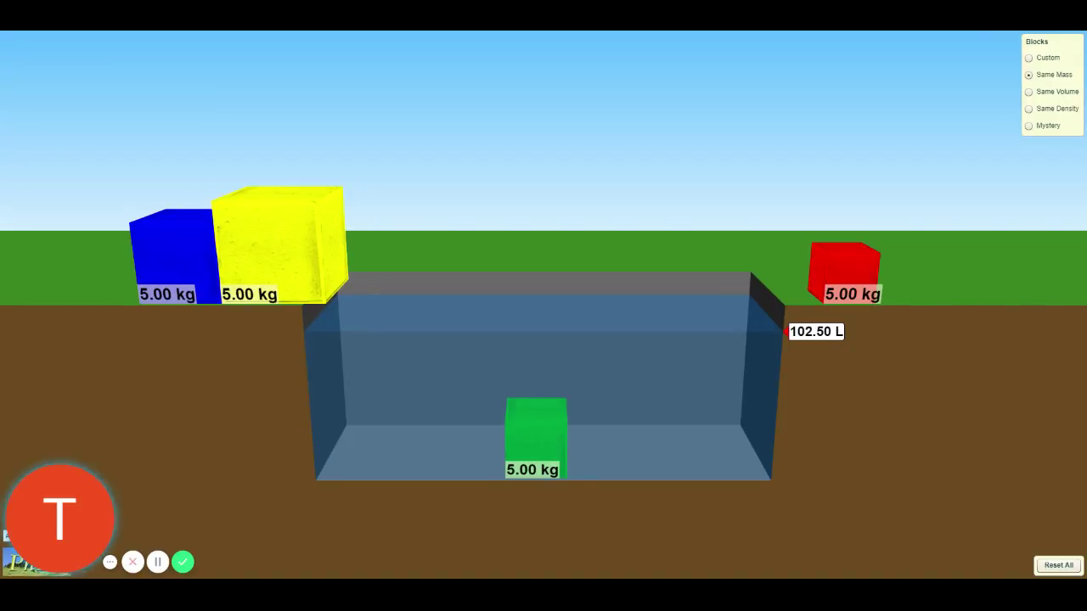
left_click_drag(540, 434, 979, 220)
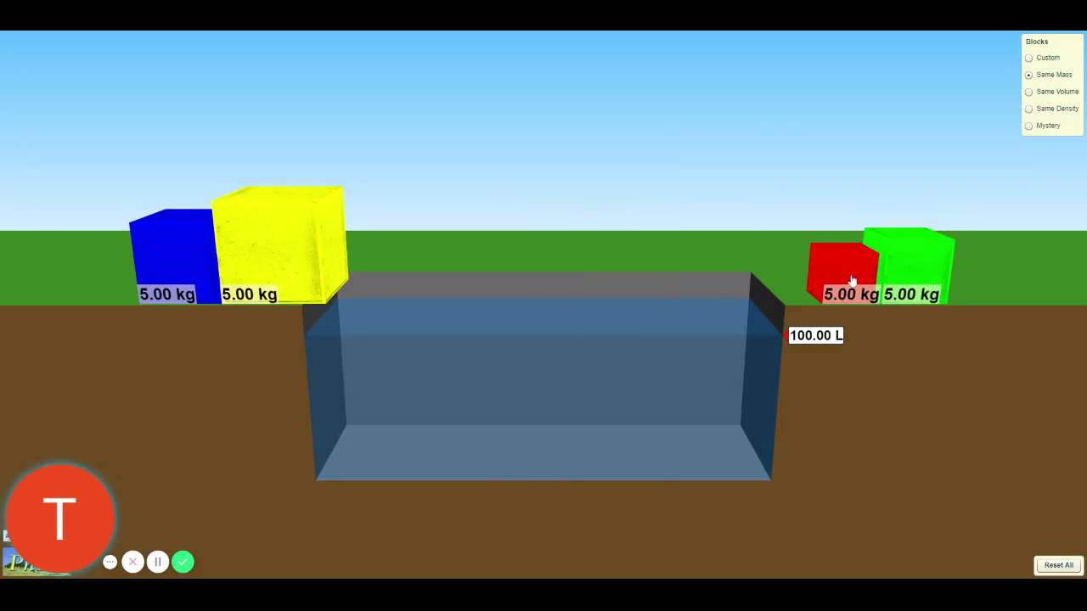
left_click_drag(852, 280, 535, 179)
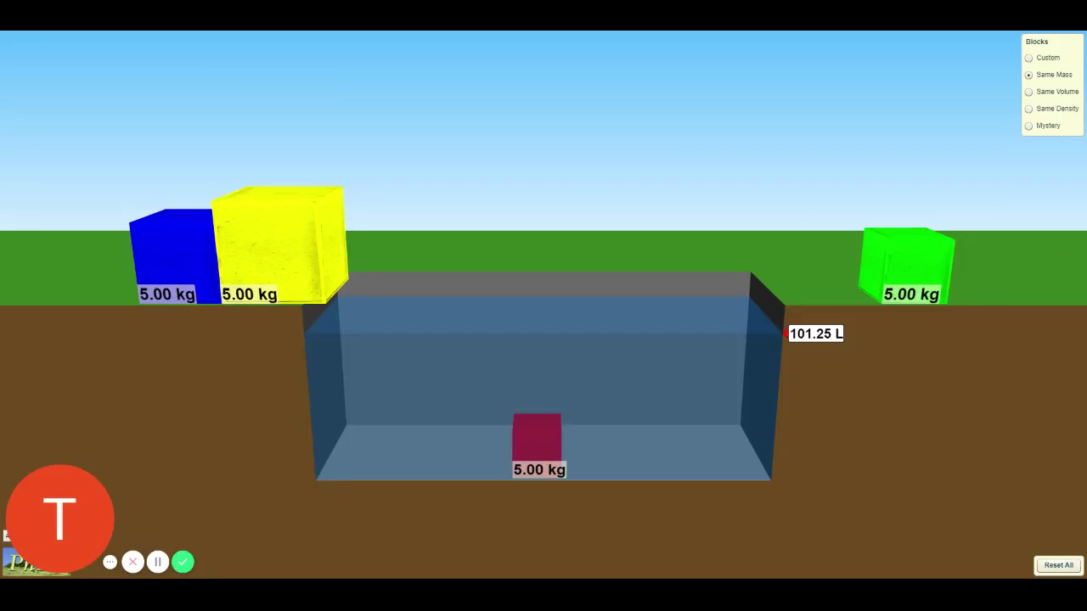
Load the Same Volume set, sink the blue 6.00 kg block in the pool, then return it
left_click(1029, 92)
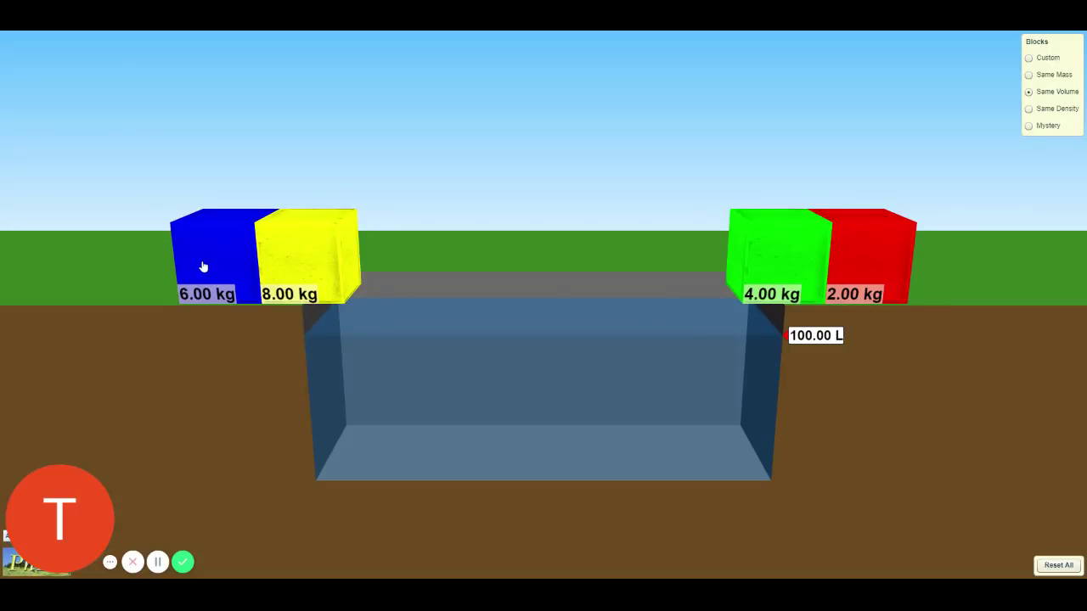
left_click_drag(204, 267, 522, 121)
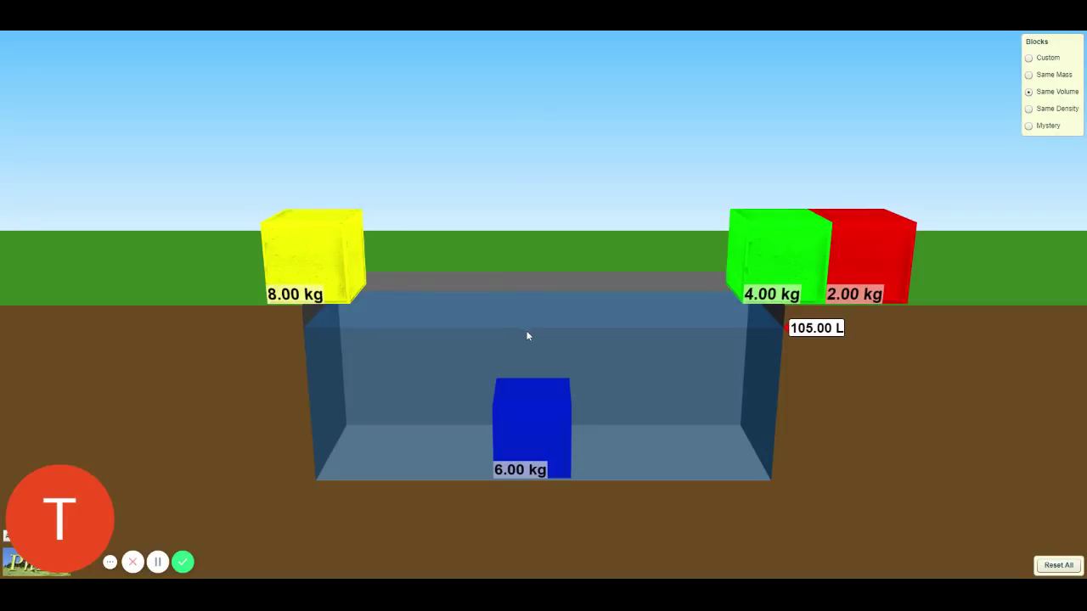
left_click_drag(537, 422, 168, 64)
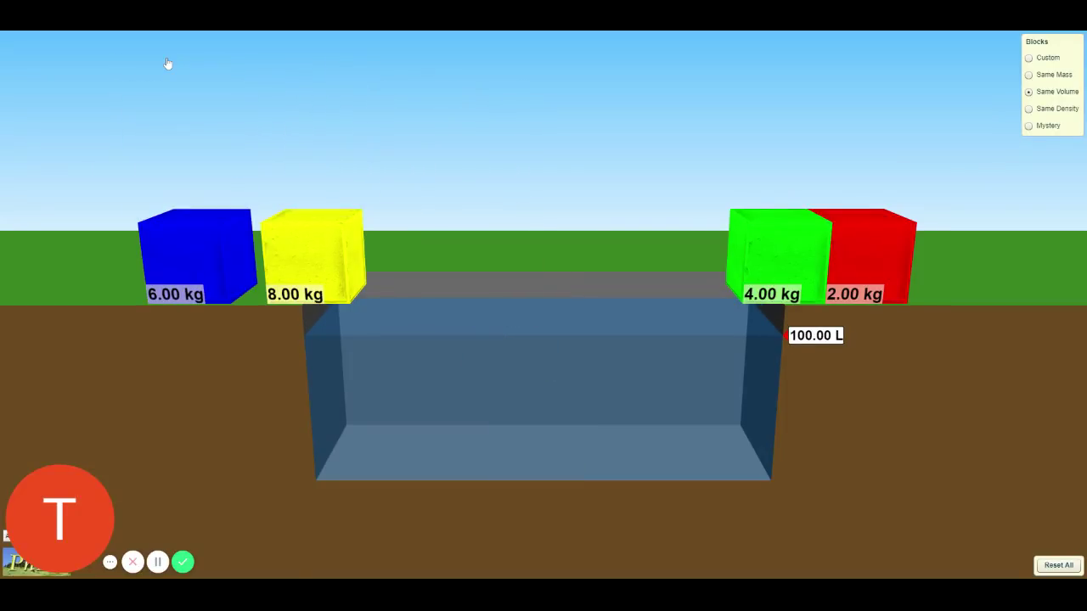
Sink the yellow 8.00 kg block, then float the green 4.00 kg block and stack it on red
left_click_drag(317, 252, 543, 219)
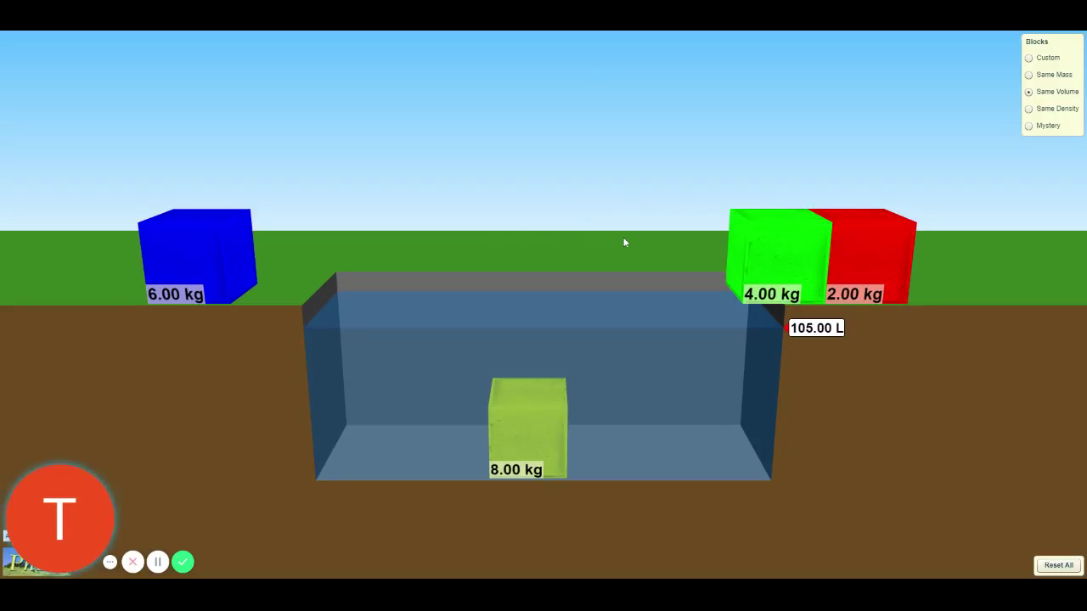
left_click_drag(529, 430, 235, 232)
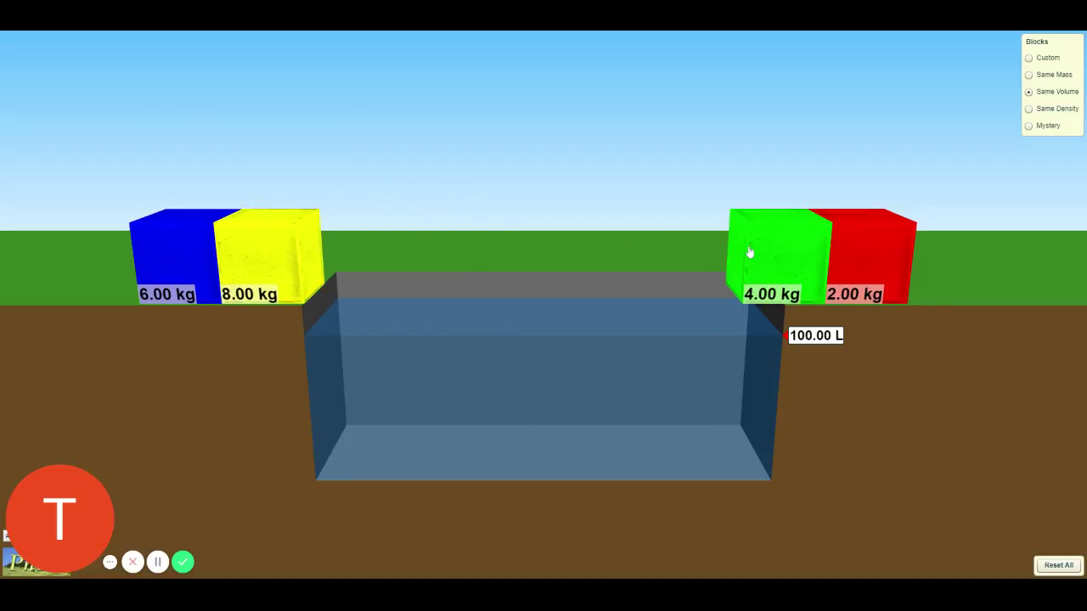
left_click_drag(750, 249, 523, 157)
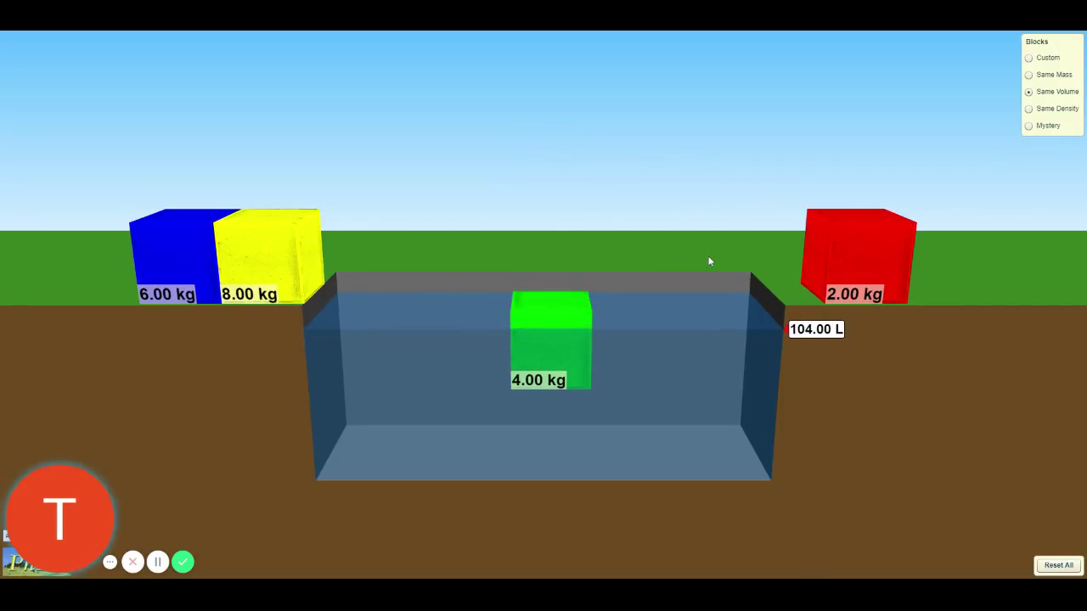
left_click_drag(573, 335, 574, 415)
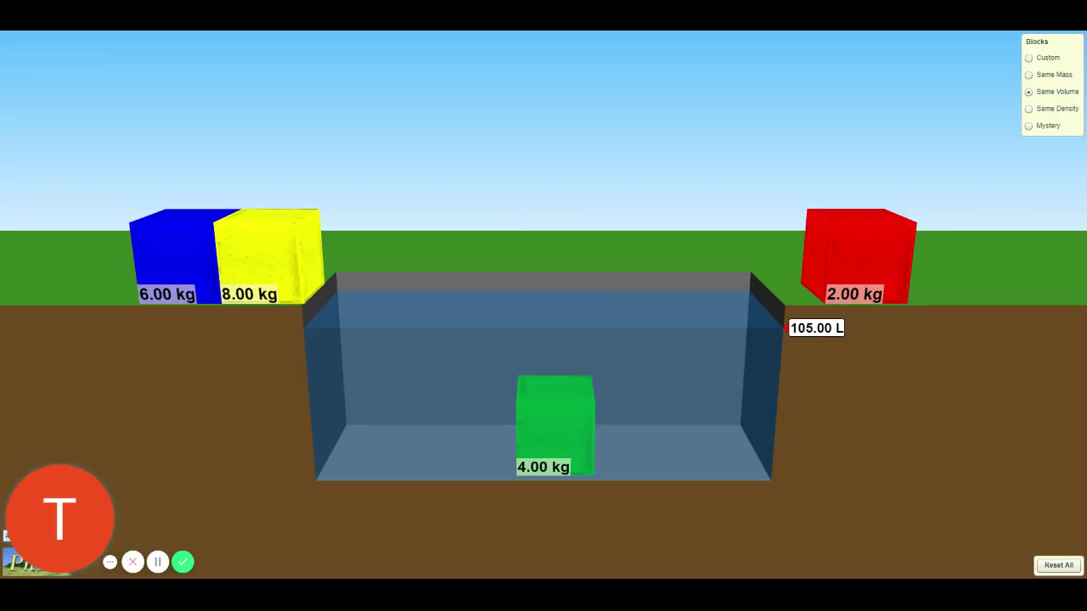
left_click_drag(572, 398, 573, 199)
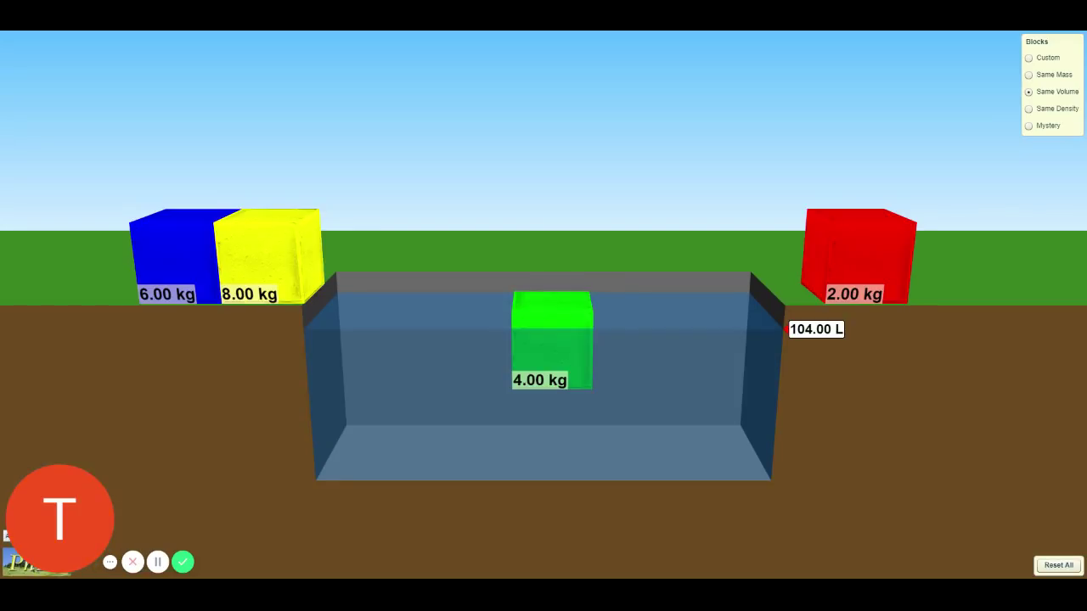
left_click_drag(558, 354, 913, 183)
Put the red 2.00 kg block in the pool, push it under, and let it float half-submerged
left_click_drag(853, 246, 551, 218)
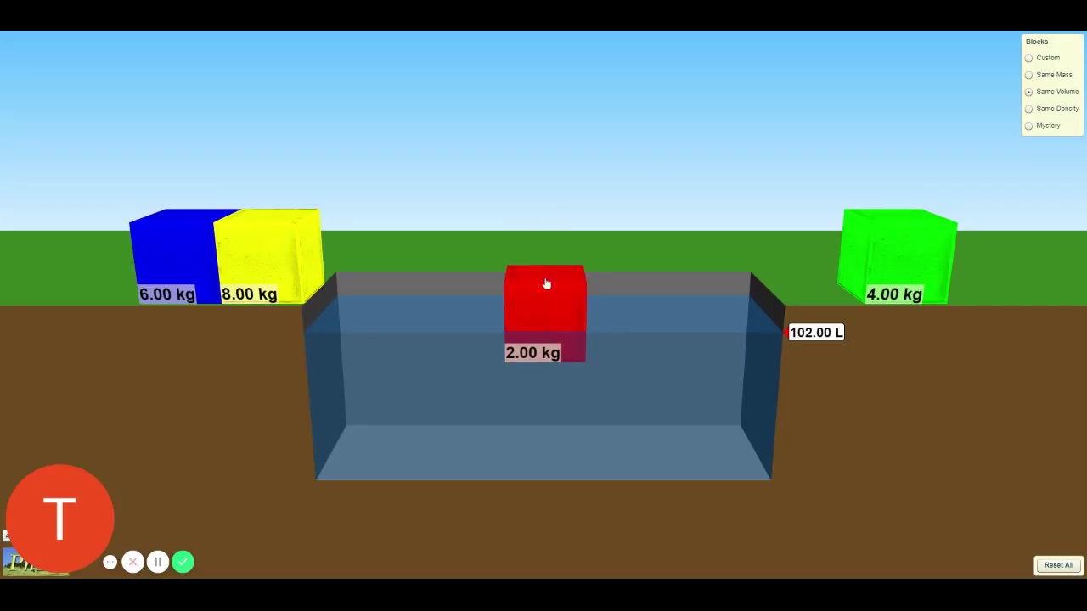
left_click_drag(551, 305, 550, 388)
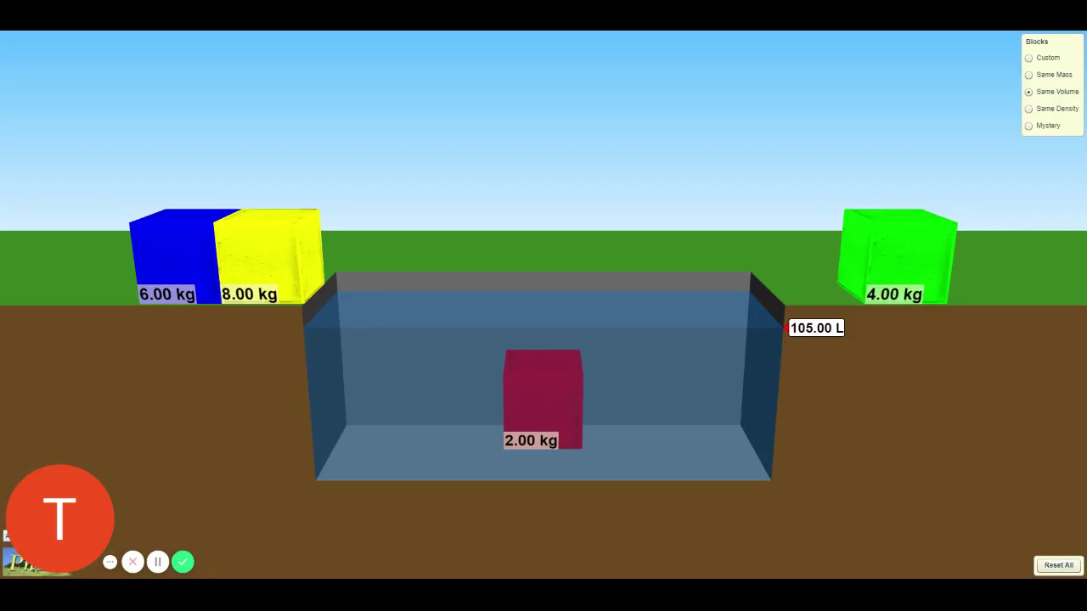
left_click_drag(552, 374, 546, 206)
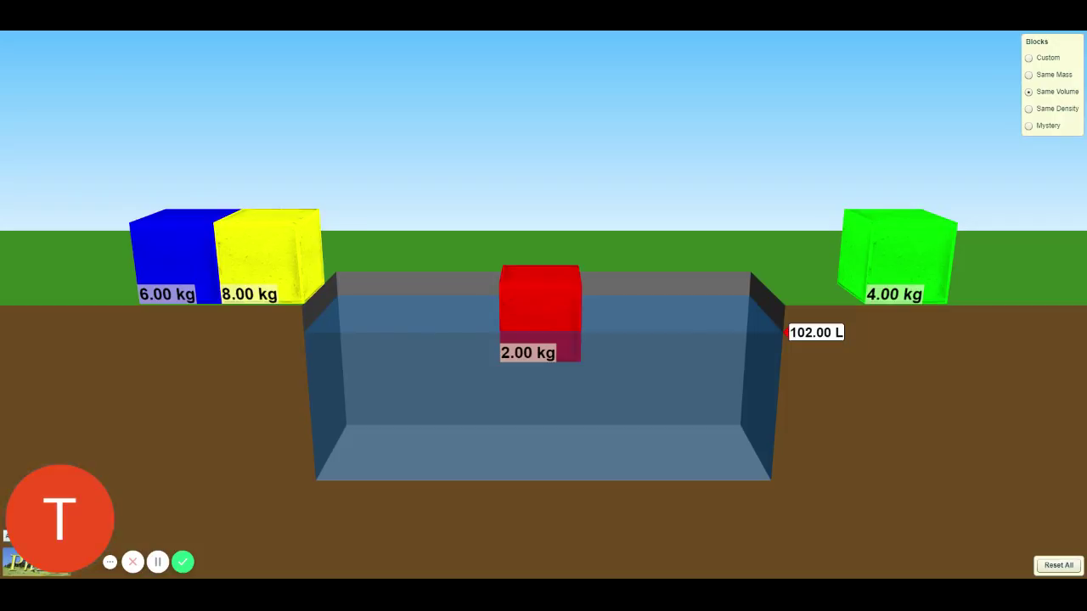
Choose the Mystery block set so blocks A–E and the scale appear
left_click(1028, 126)
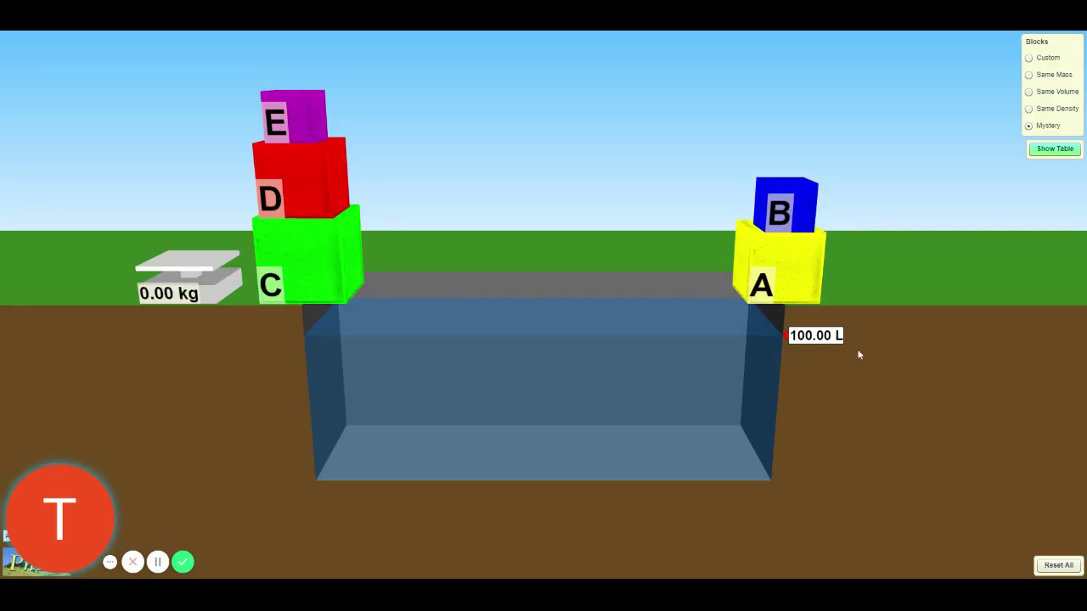
Unstack block B, weigh block A at 65.14 kg, and sink it in the tank to 103.38 L
left_click_drag(804, 228, 921, 236)
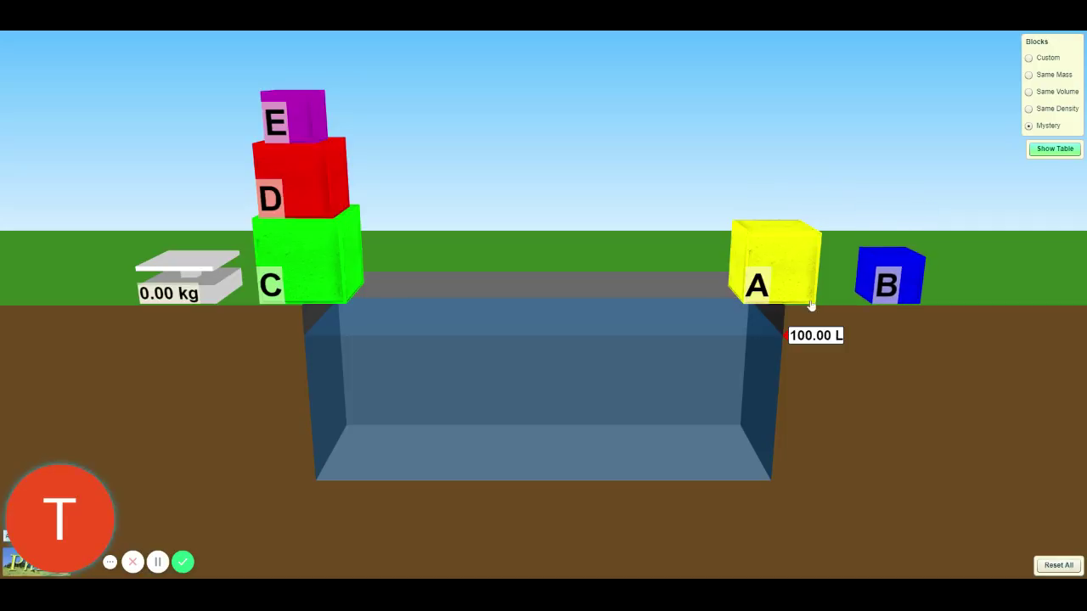
left_click_drag(793, 291, 183, 190)
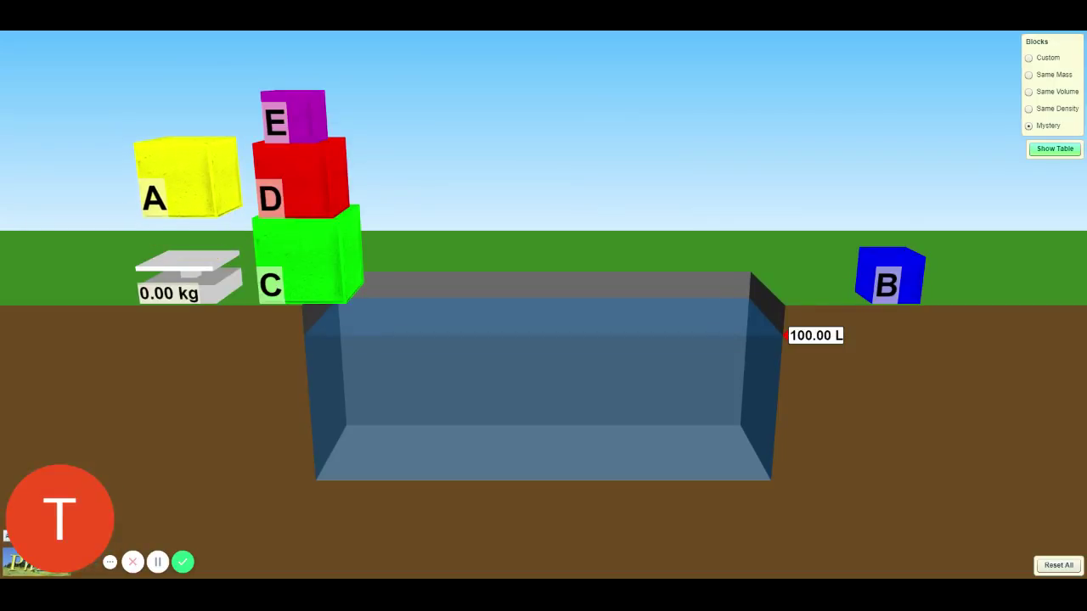
left_click_drag(183, 190, 183, 190)
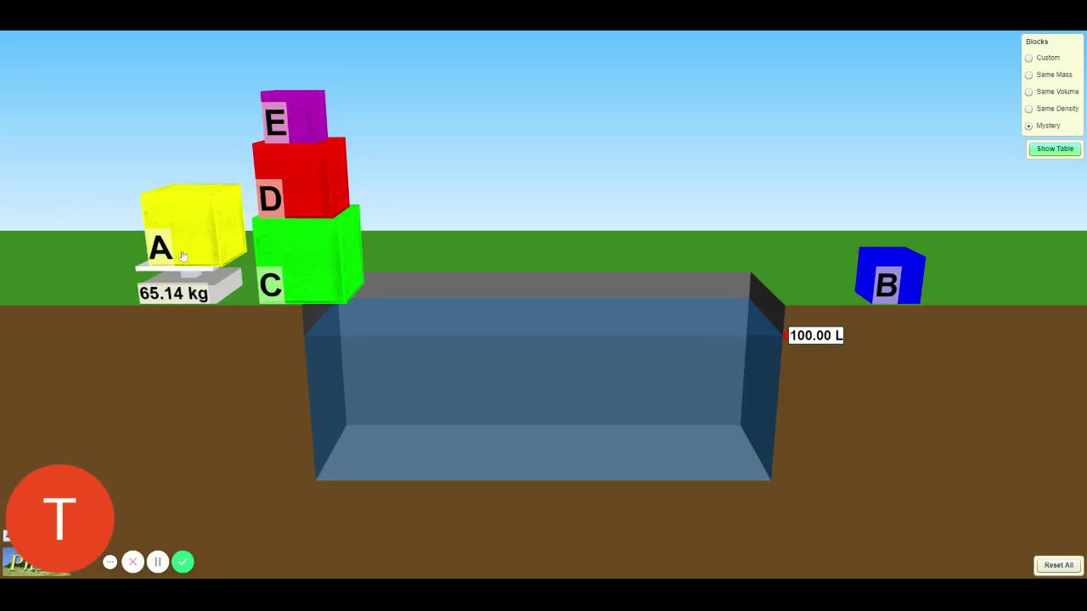
left_click_drag(182, 256, 540, 297)
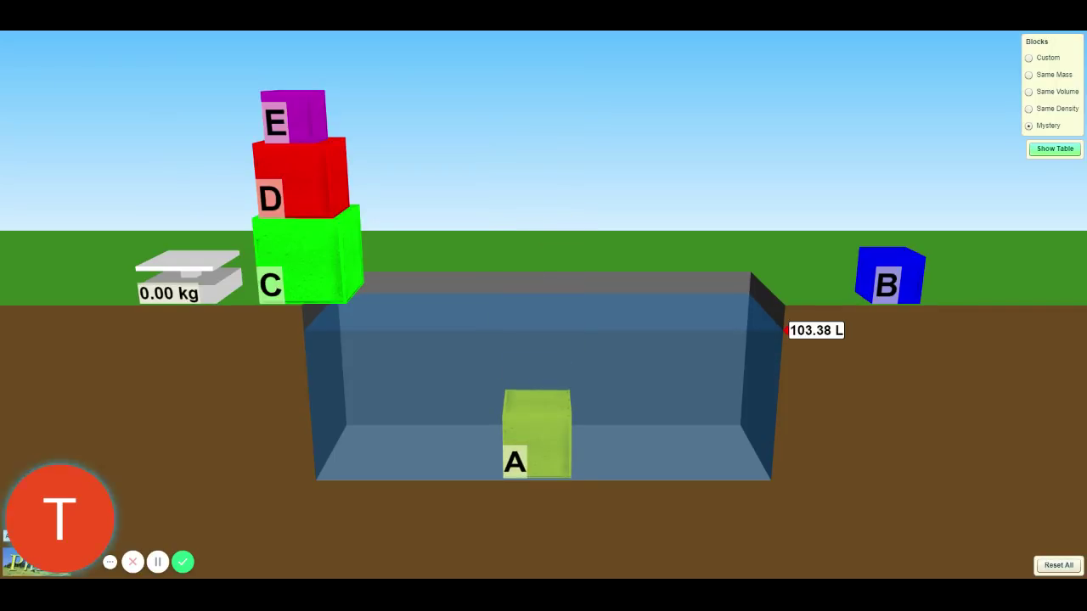
left_click_drag(542, 422, 548, 459)
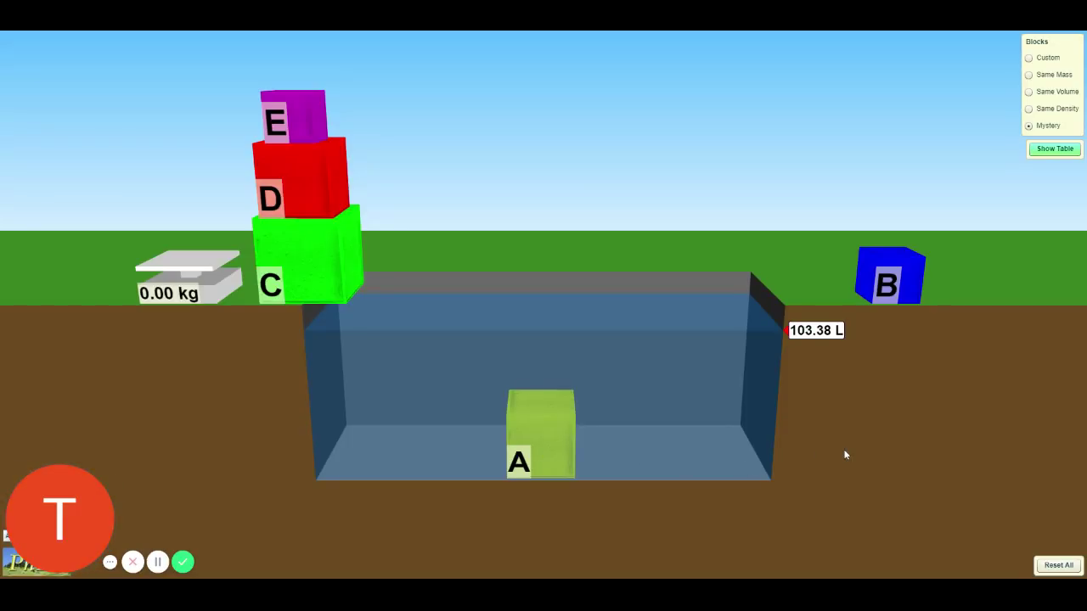
Move A aside, weigh block B at 0.64 kg, test it in the water, and set it beyond A
left_click_drag(663, 233, 815, 255)
left_click_drag(891, 280, 176, 184)
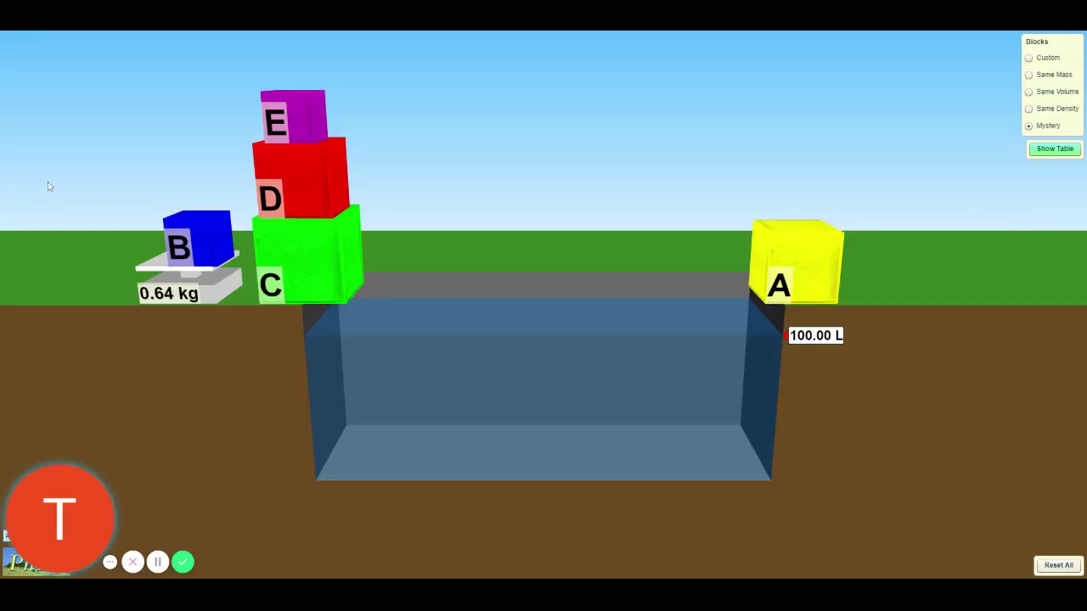
left_click_drag(206, 246, 547, 136)
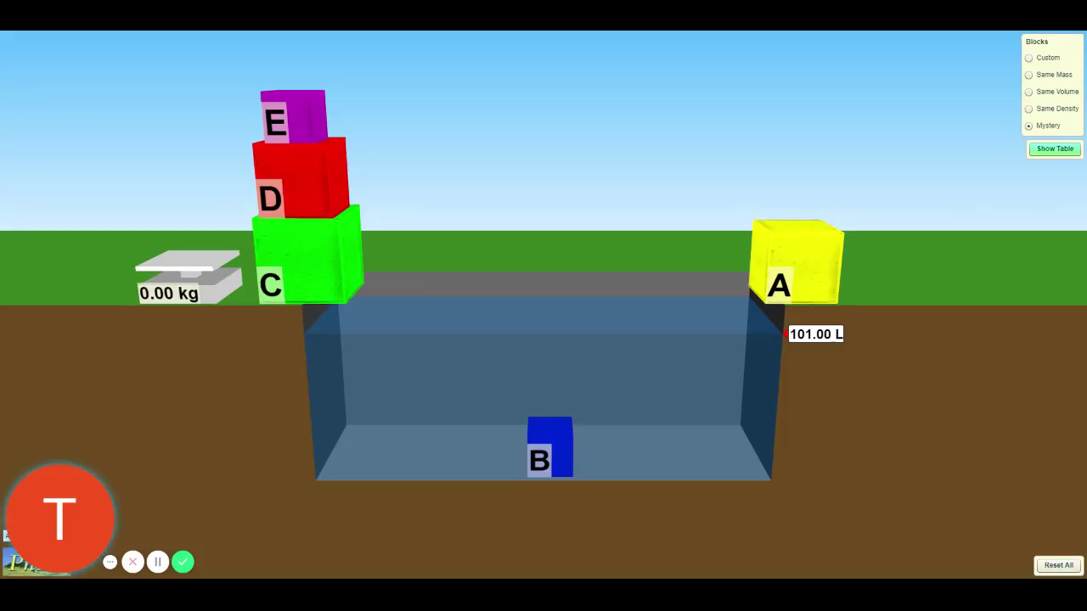
left_click_drag(550, 450, 762, 478)
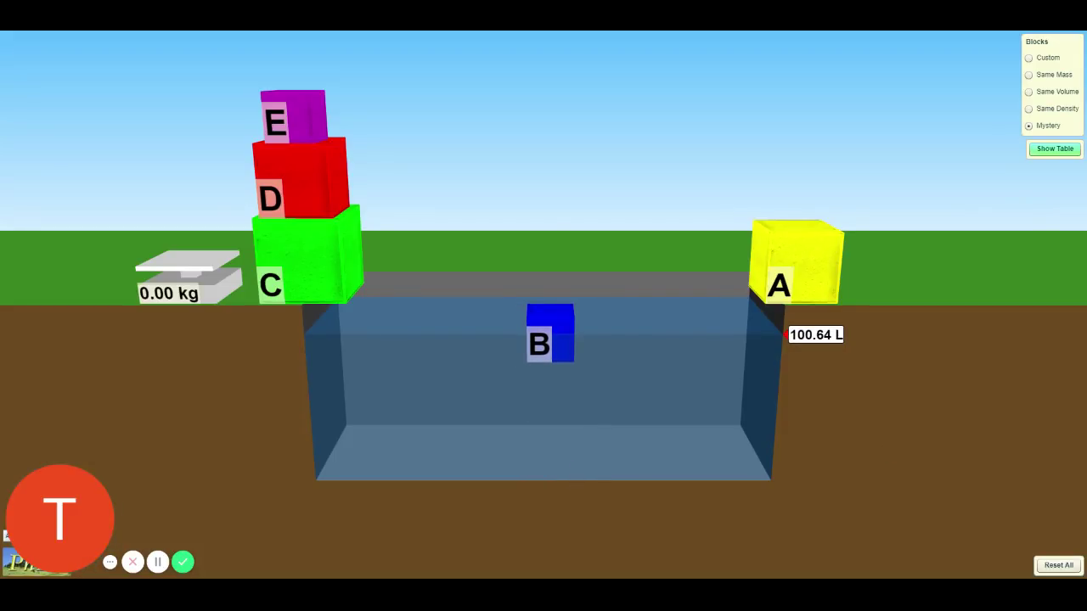
left_click_drag(569, 337, 963, 192)
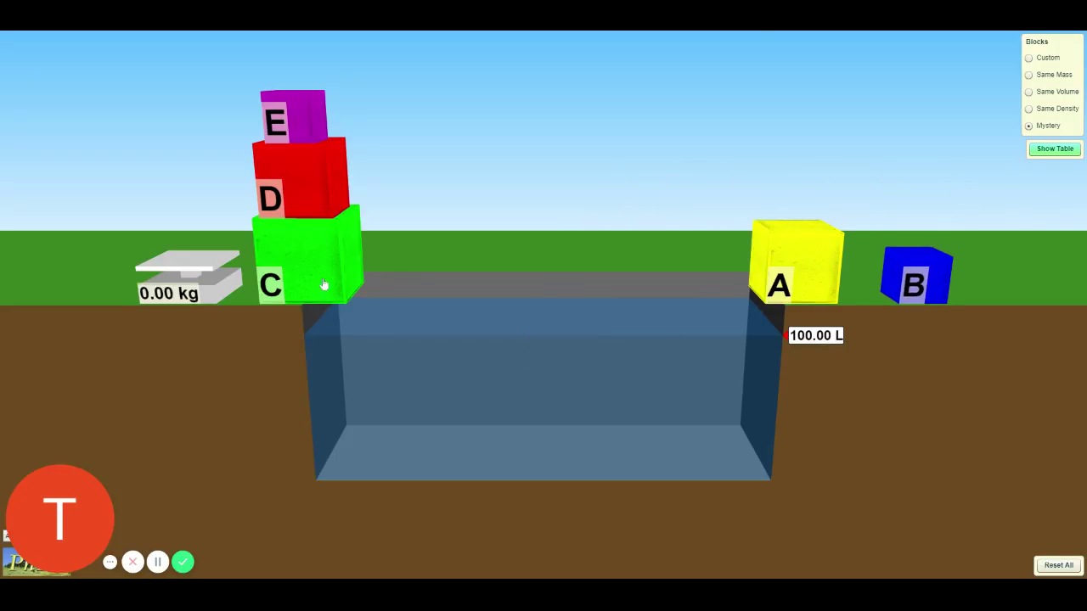
Move blocks E and D right, weigh block C at 4.08 kg, test it in the tank, and remove it
left_click_drag(284, 138, 921, 244)
left_click_drag(347, 163, 925, 191)
left_click_drag(300, 247, 168, 158)
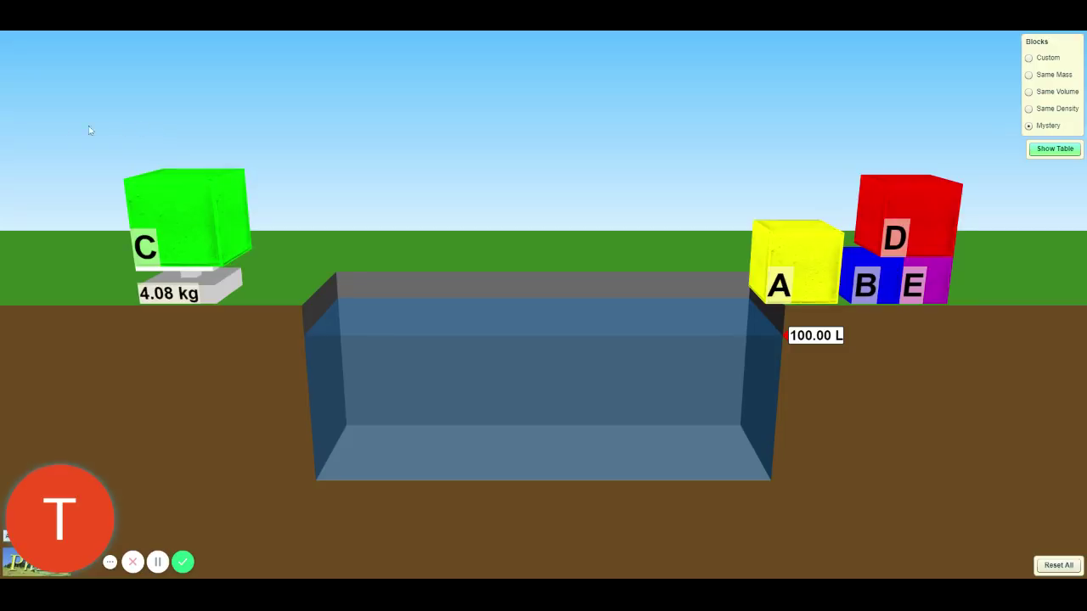
left_click_drag(170, 246, 545, 469)
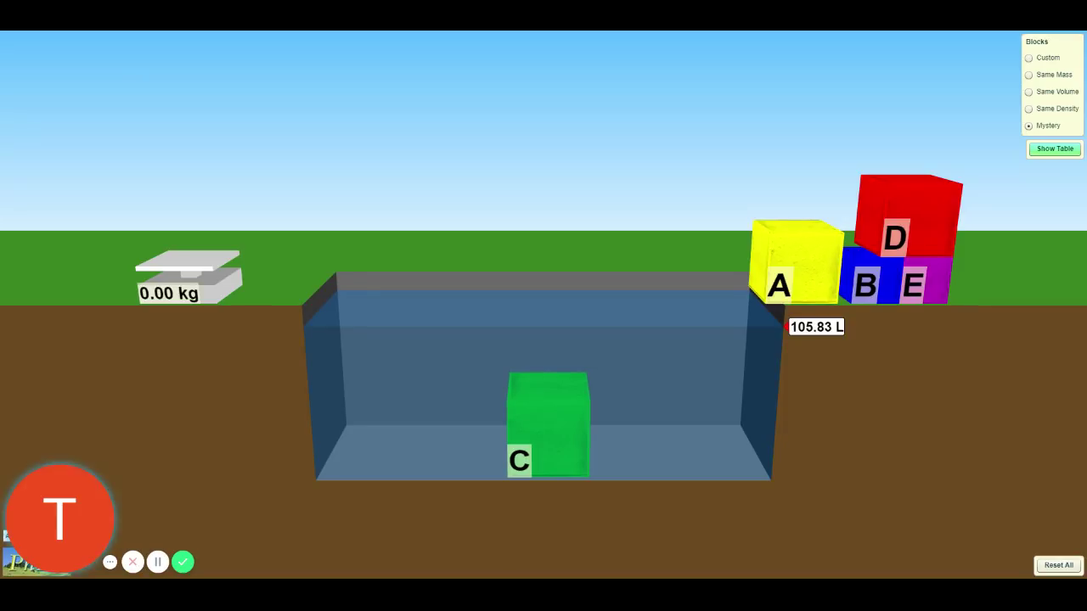
left_click(546, 468)
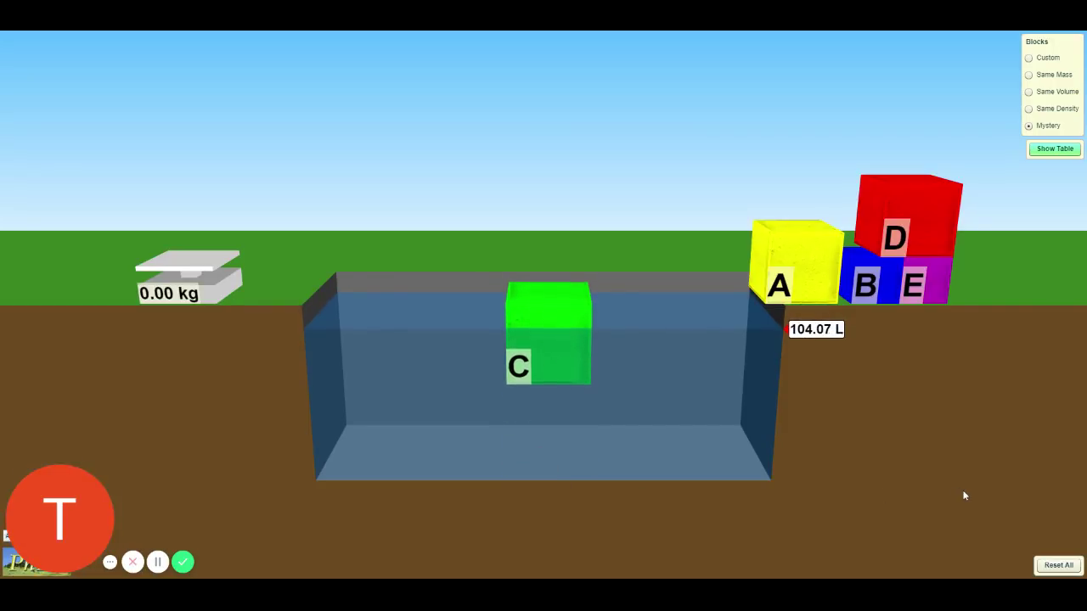
left_click_drag(551, 371, 294, 264)
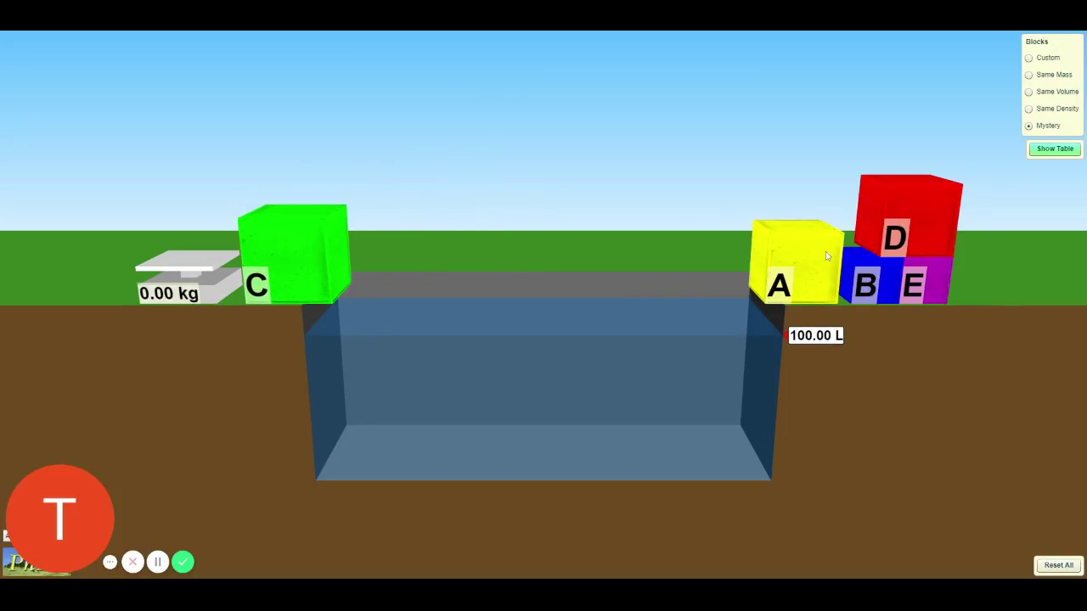
Weigh block D at 3.10 kg and release it in the tank, raising water to 103.10 L
left_click_drag(896, 227, 145, 203)
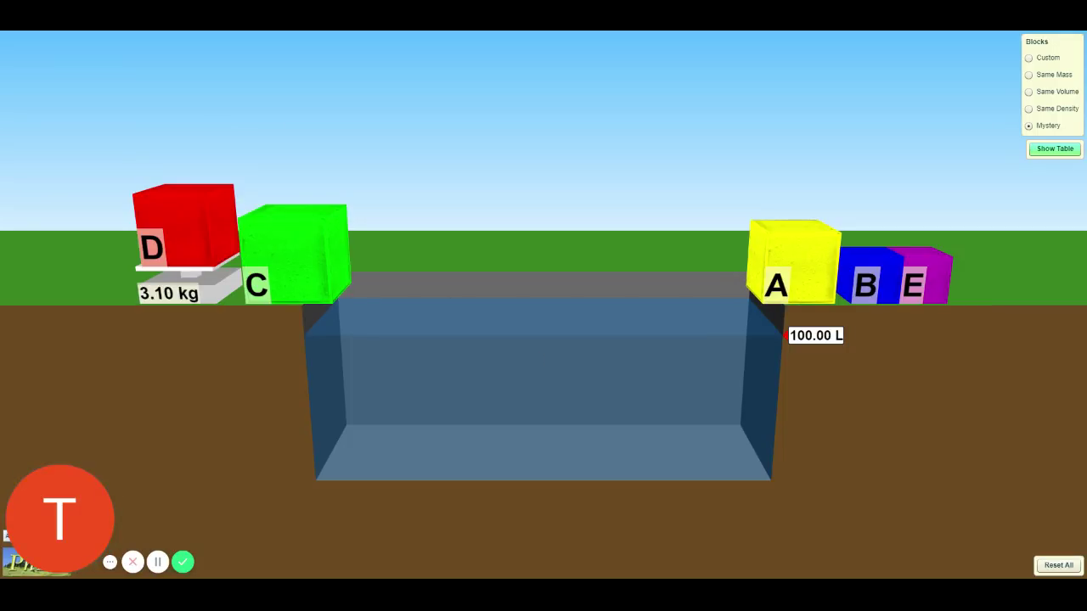
left_click_drag(231, 252, 609, 473)
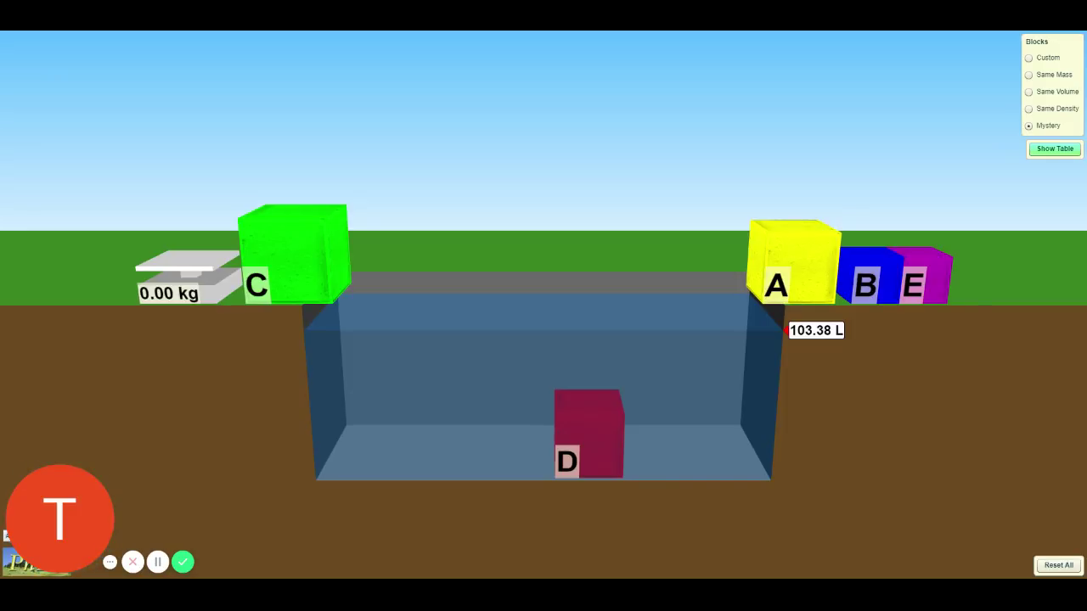
left_click(606, 473)
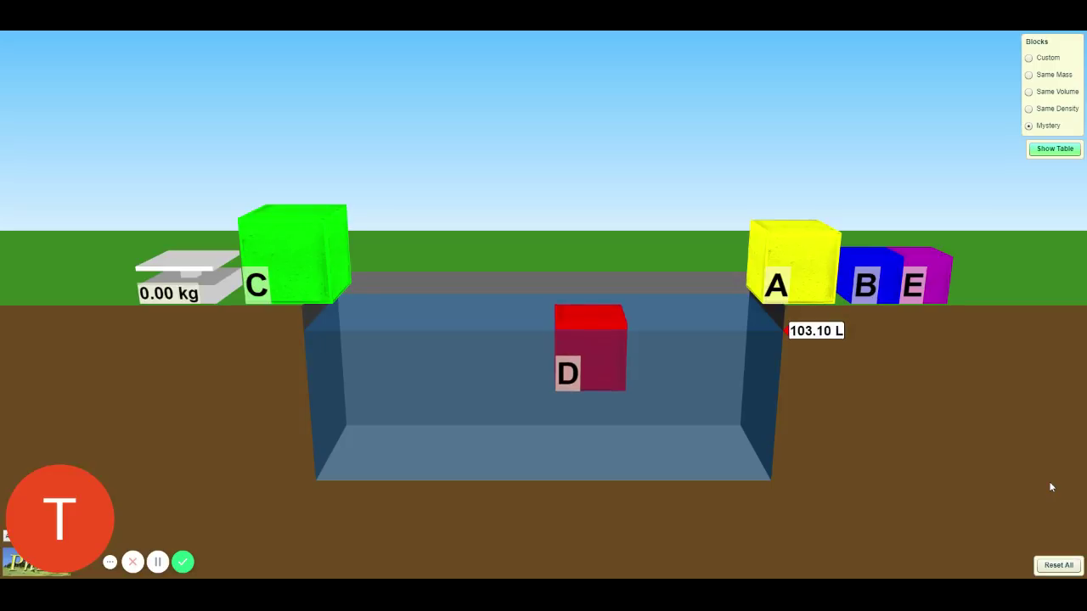
Set block D on A, weigh block E at 3.53 kg, and sink E in the tank
left_click_drag(589, 354, 806, 182)
left_click_drag(914, 265, 179, 177)
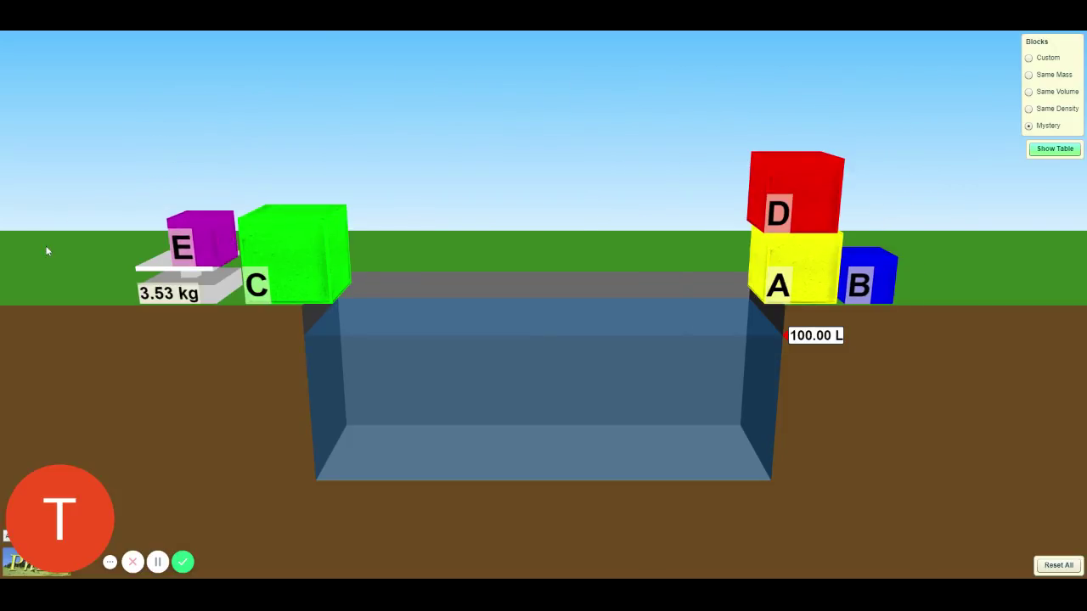
left_click_drag(198, 257, 183, 259)
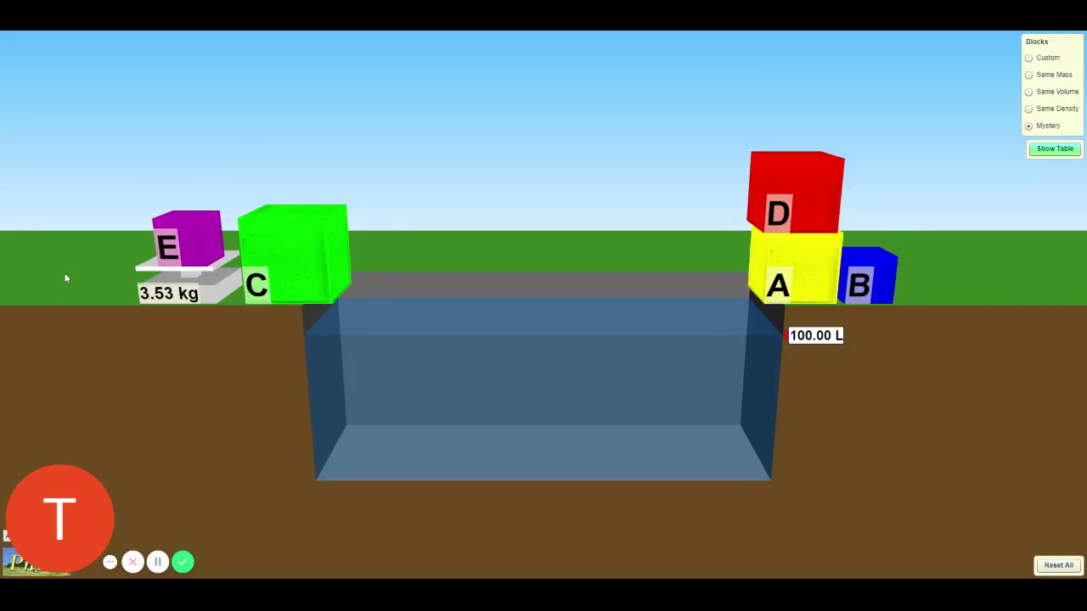
left_click_drag(188, 242, 576, 443)
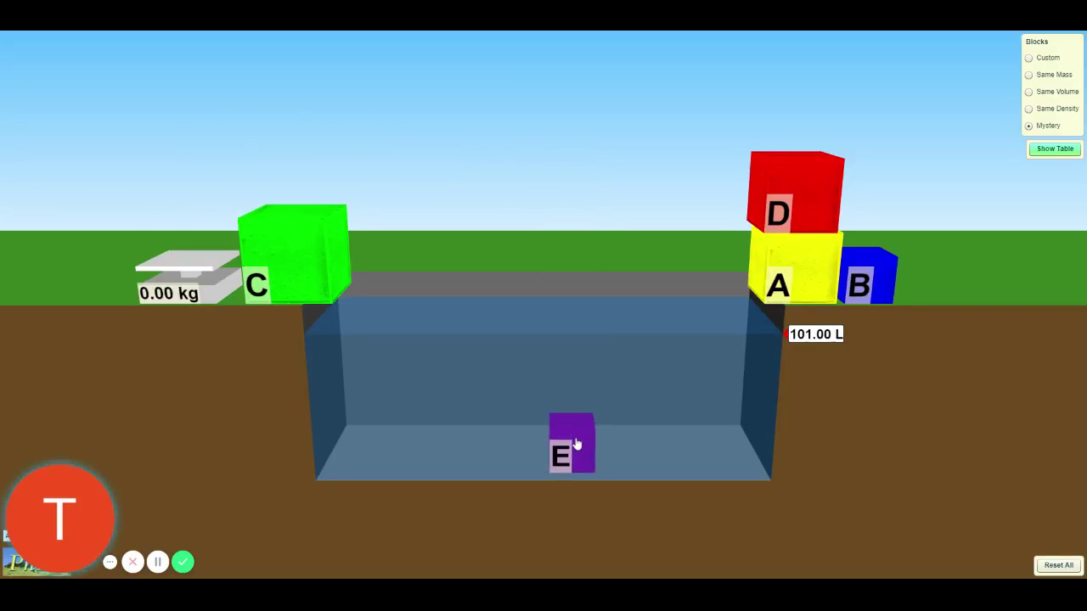